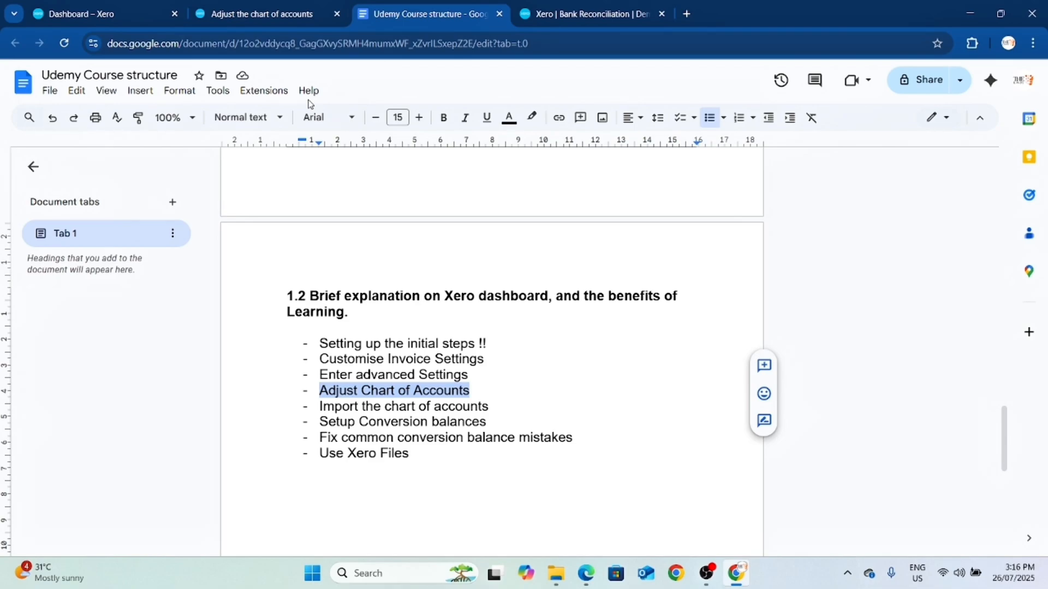
# Switch to the Xero dashboard and open the chart of accounts from the advanced accounting settings
pyautogui.click(92, 15)
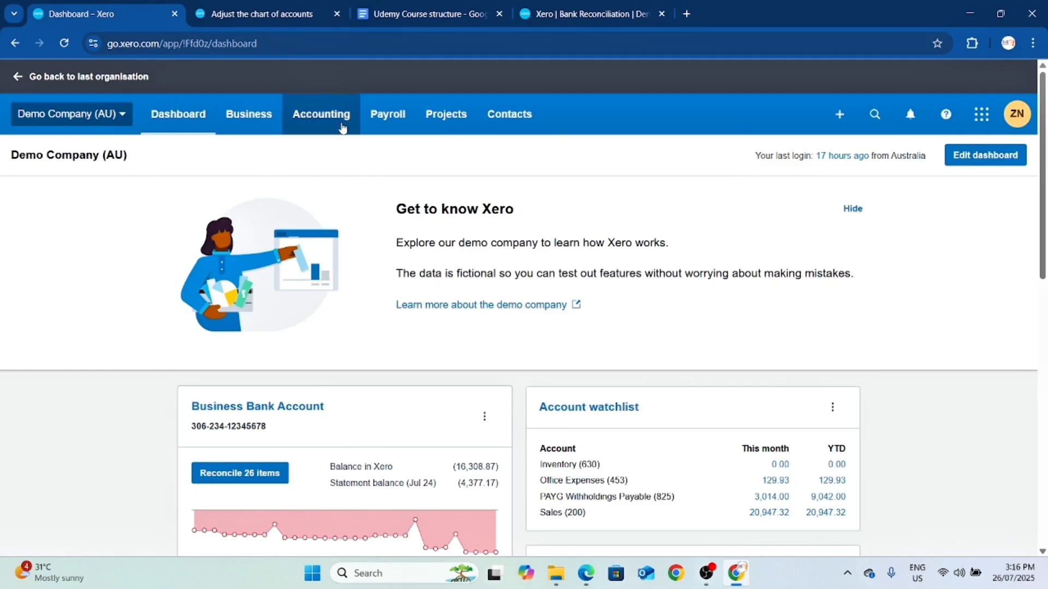
pyautogui.click(318, 119)
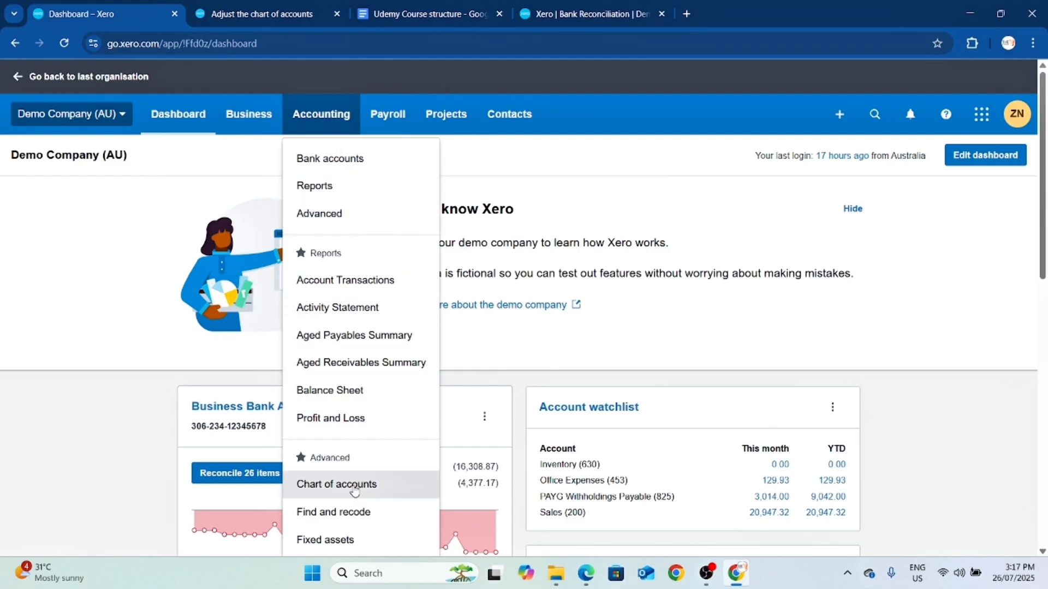
pyautogui.scroll(-1, 355, 491)
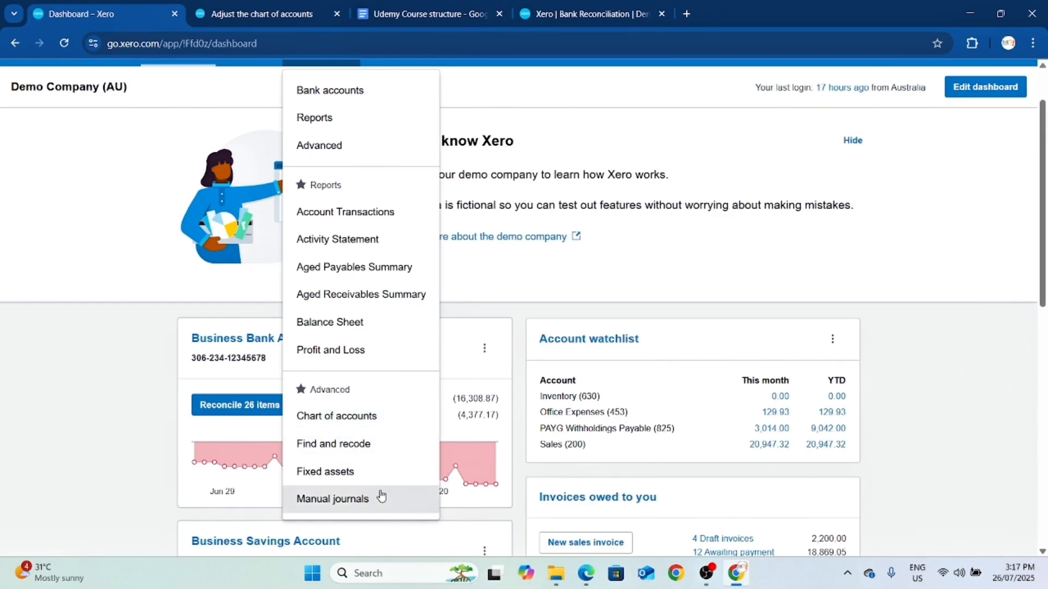
pyautogui.scroll(1, 367, 424)
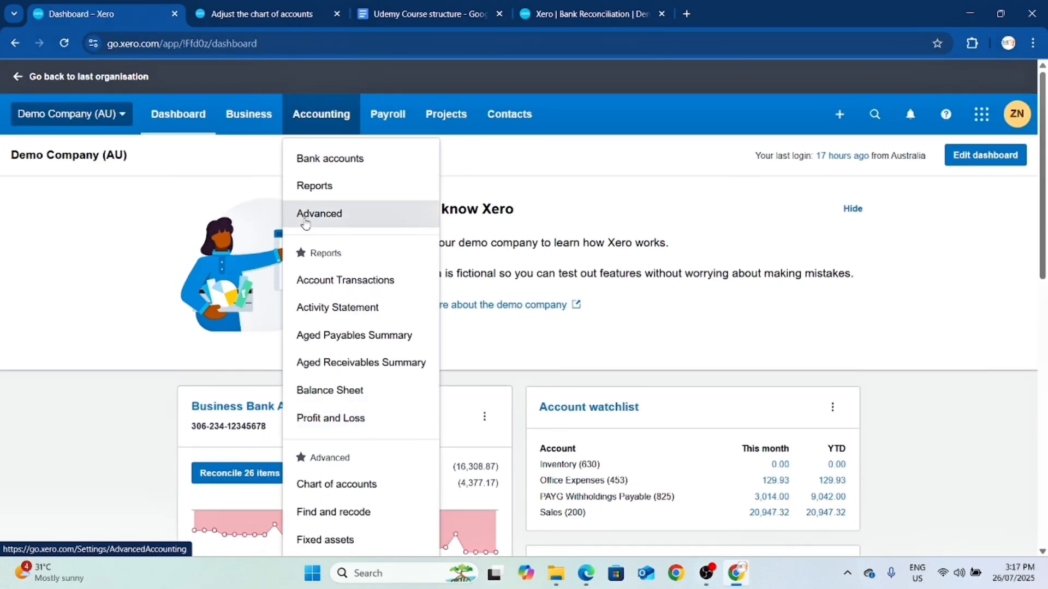
pyautogui.click(332, 215)
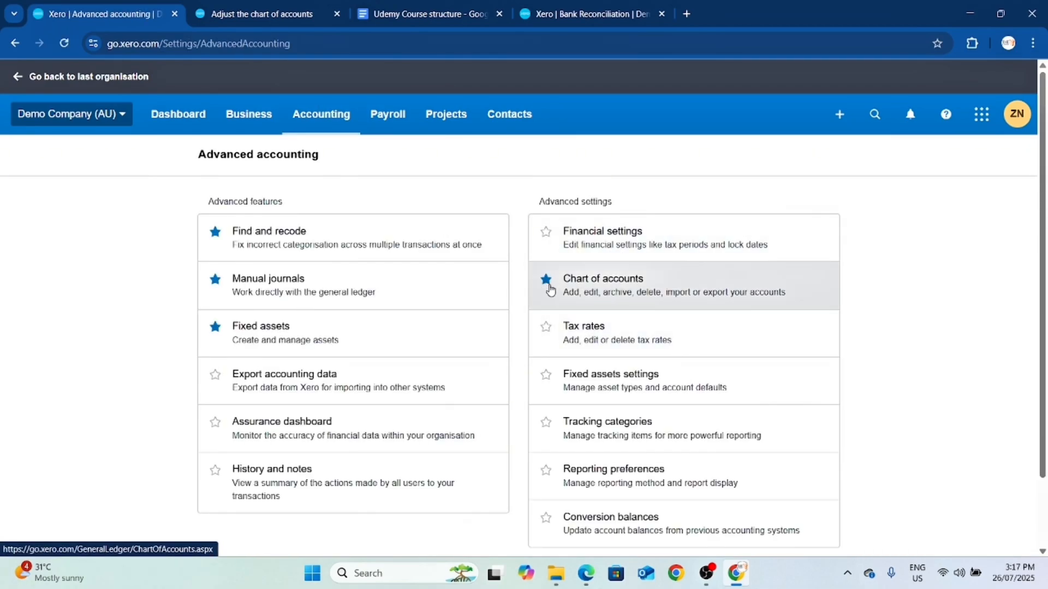
pyautogui.click(545, 278)
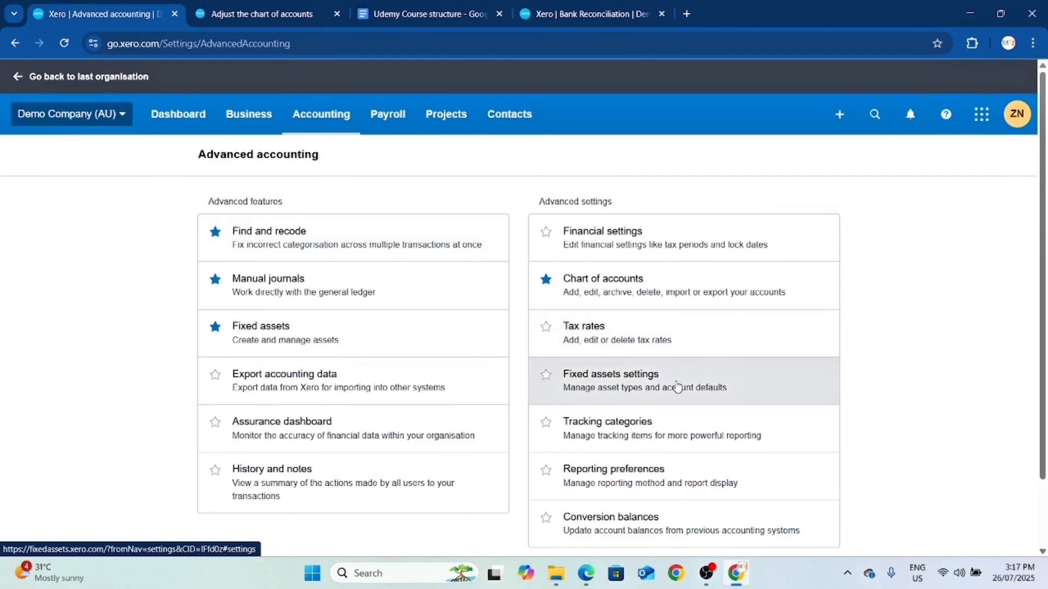
pyautogui.click(638, 295)
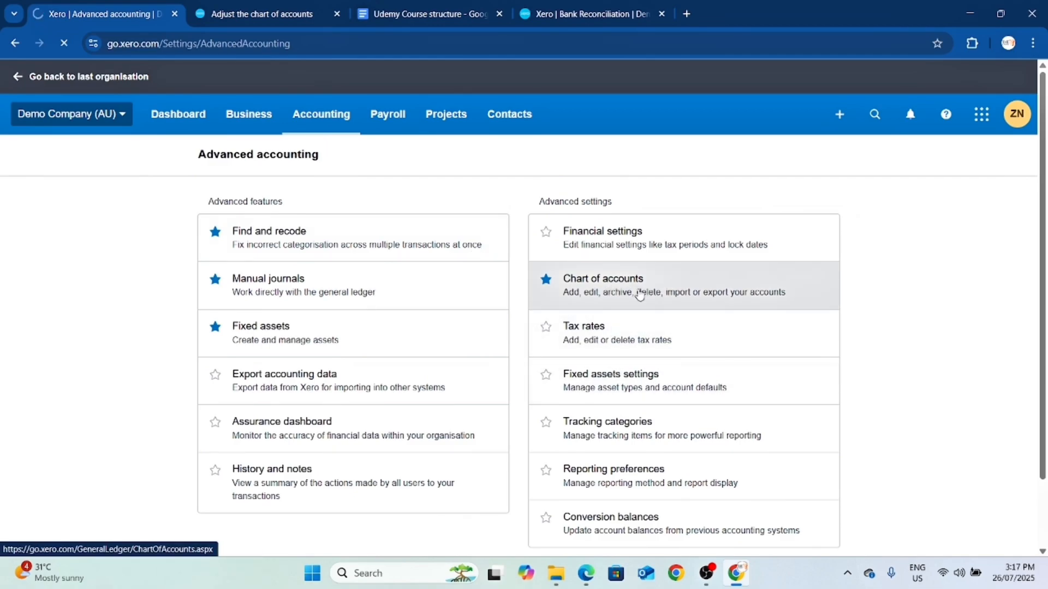
# Review the full chart of accounts, examining the codes, names, types, tax rates and locked accounts
pyautogui.scroll(-4, 521, 305)
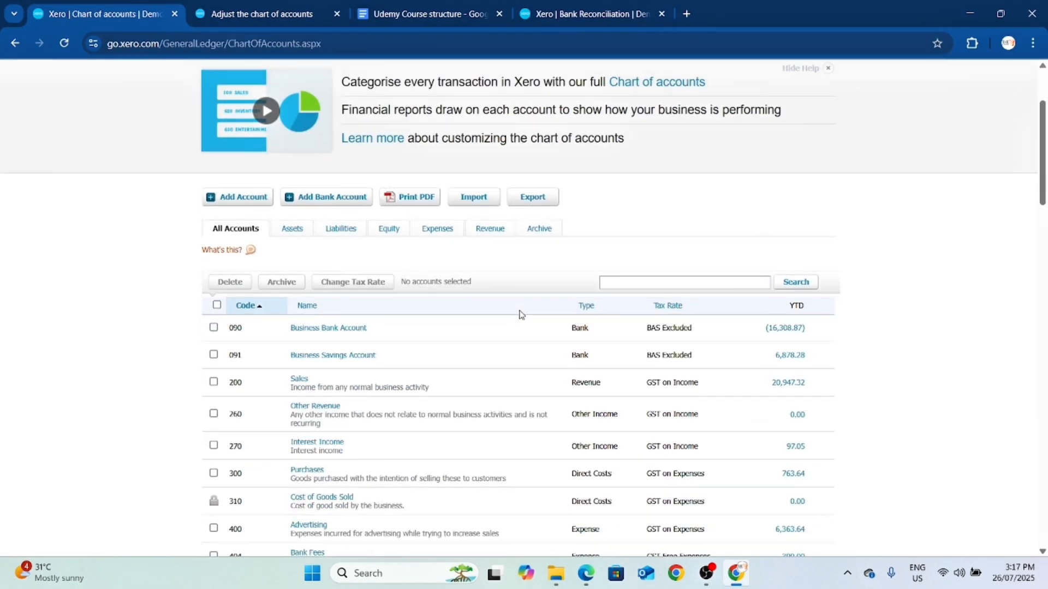
pyautogui.scroll(-10, 721, 342)
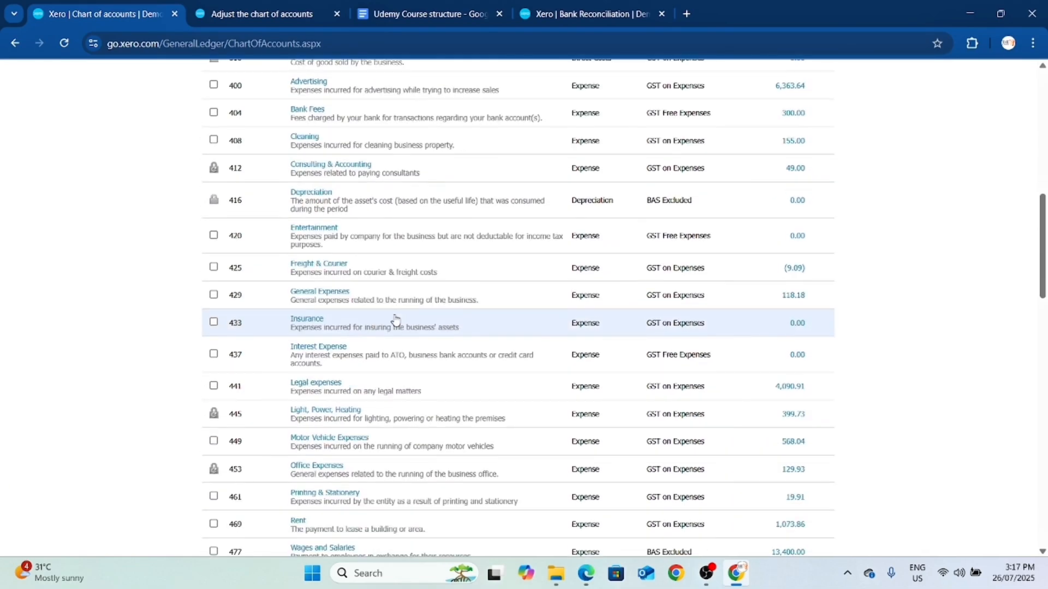
pyautogui.moveTo(1038, 308); pyautogui.dragTo(1036, 262)
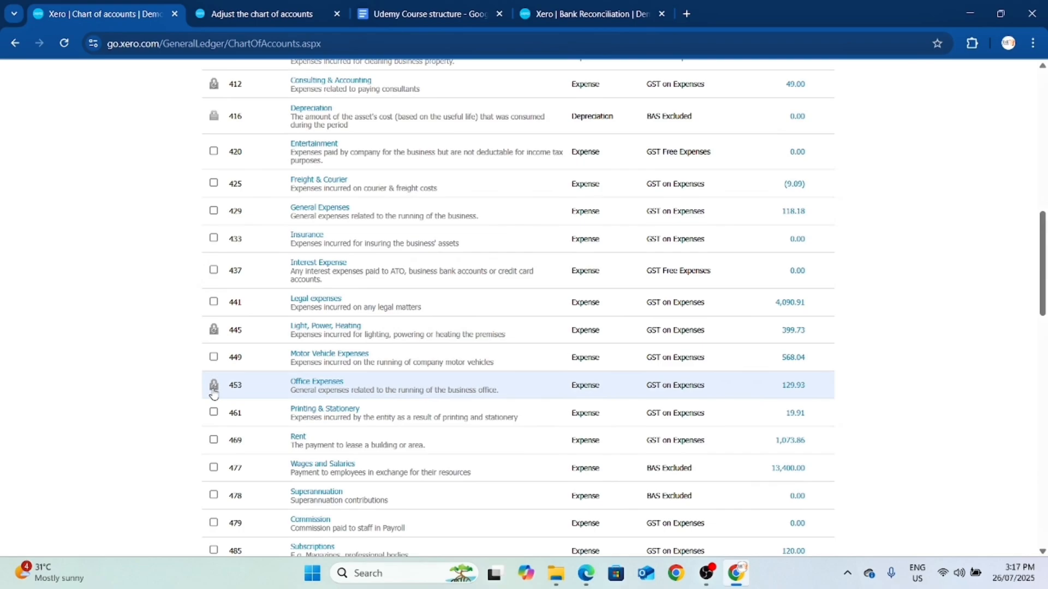
pyautogui.moveTo(215, 394)
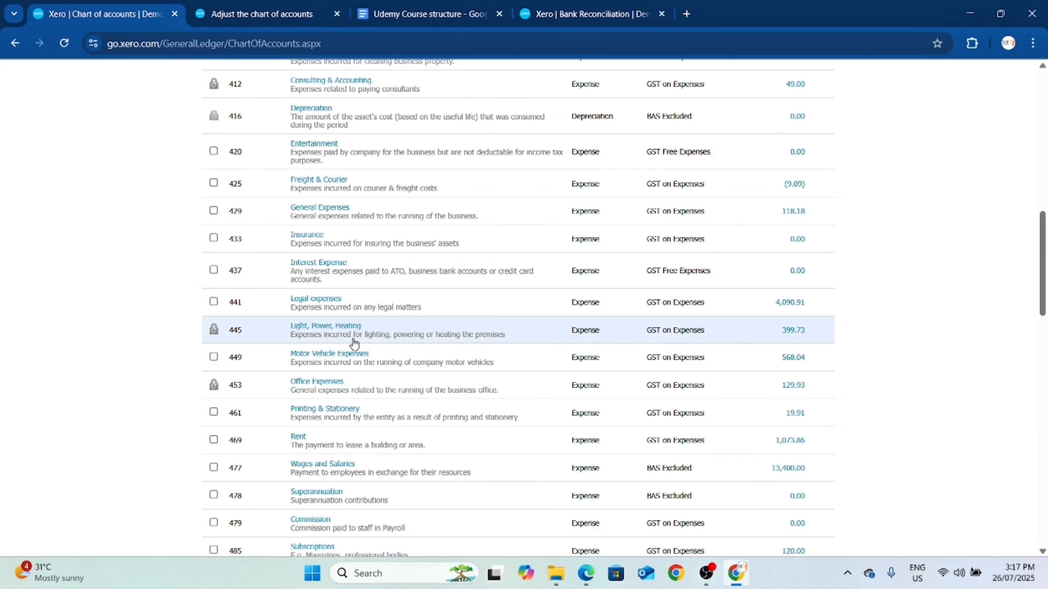
pyautogui.scroll(-6, 406, 339)
pyautogui.scroll(-6, 410, 350)
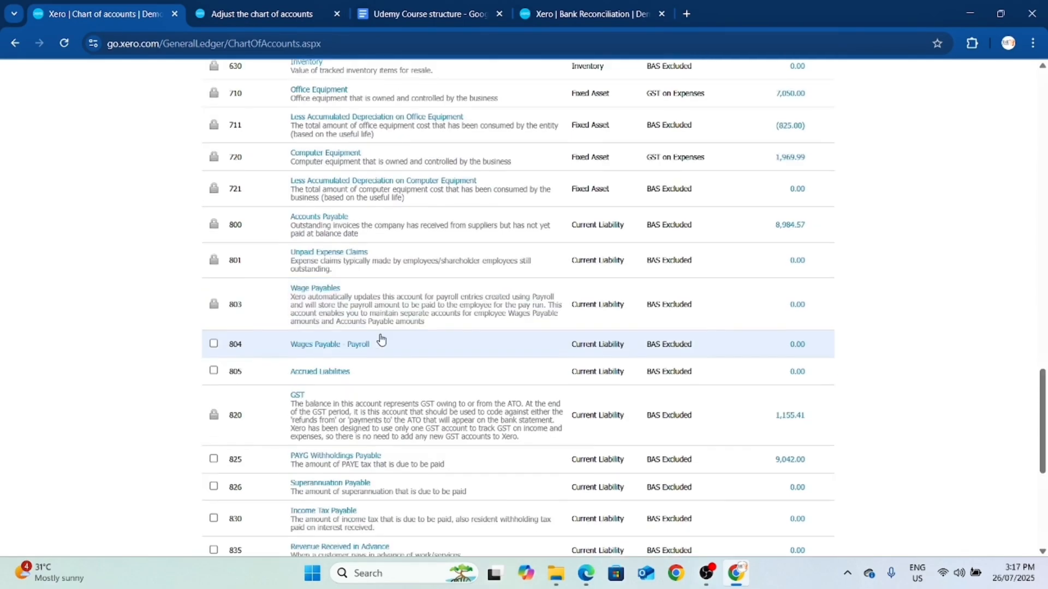
pyautogui.scroll(-6, 403, 349)
pyautogui.scroll(20, 486, 357)
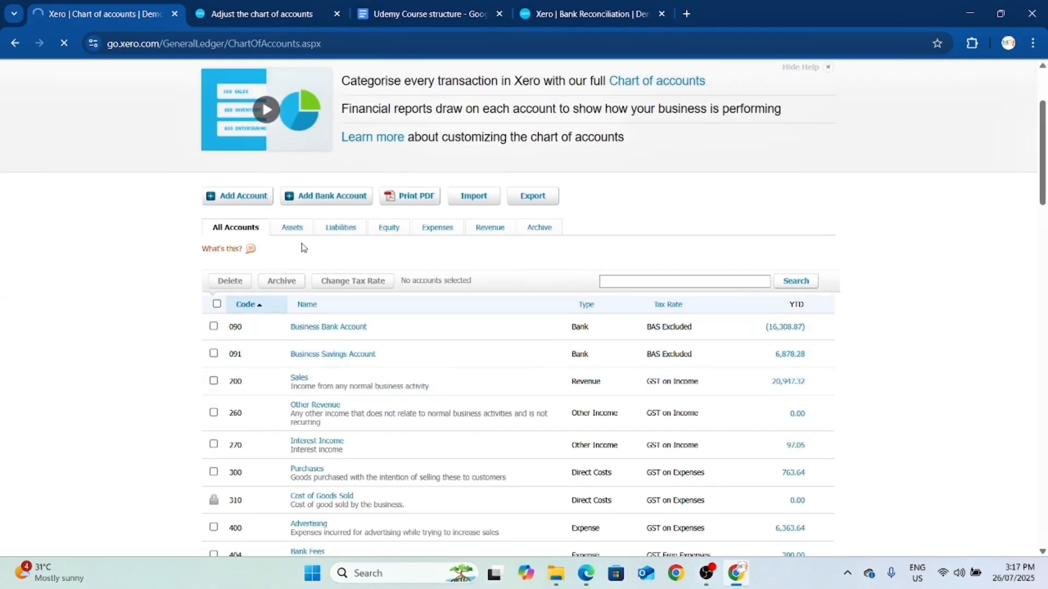
# Show only the asset accounts, dismiss the Chart of accounts pop-up and look over the list
pyautogui.click(293, 235)
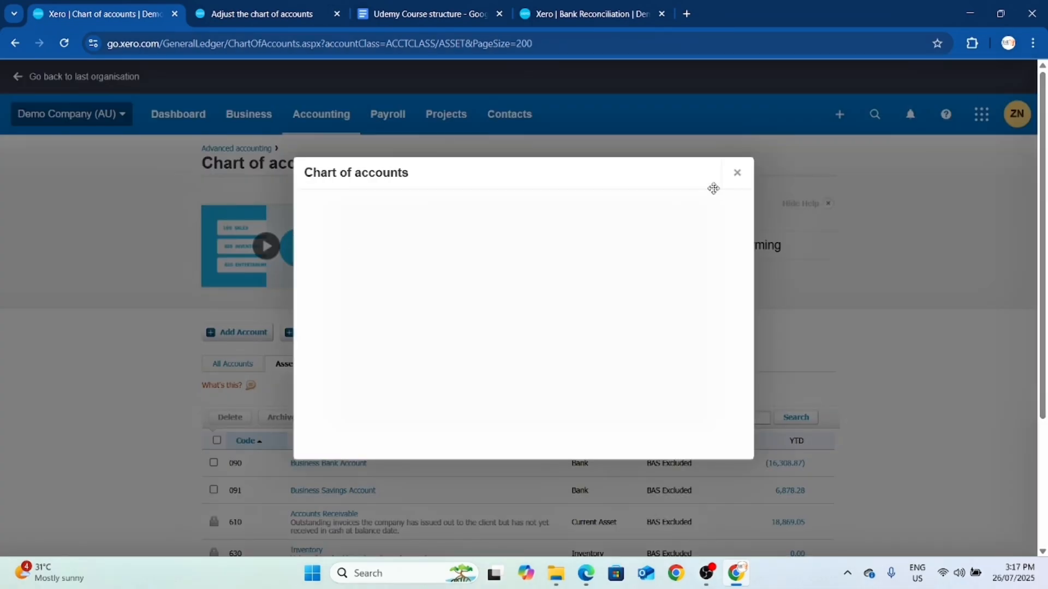
pyautogui.click(736, 173)
pyautogui.scroll(-3, 431, 312)
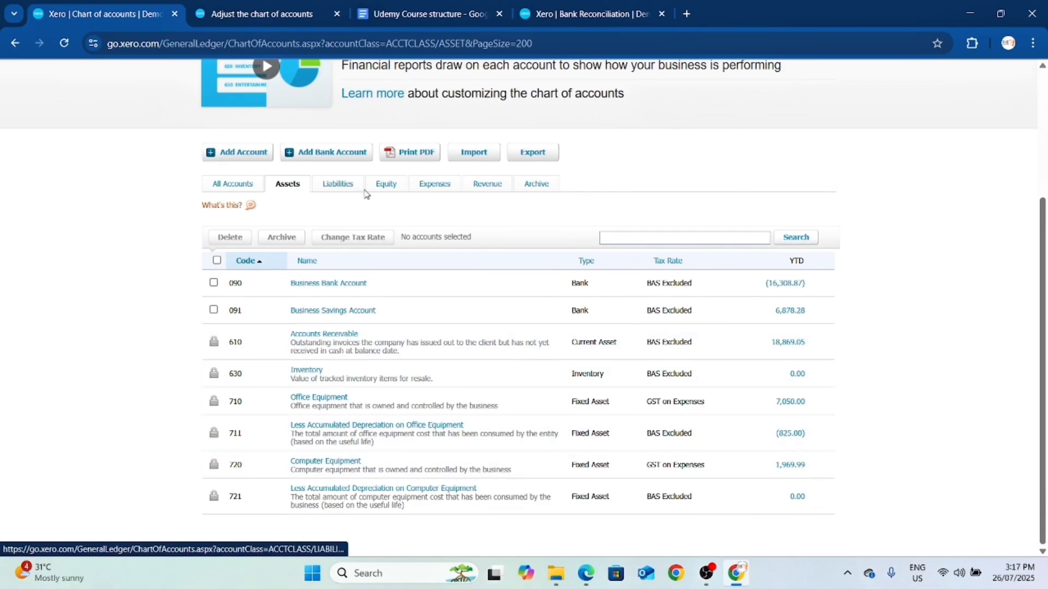
# Show only the liability accounts and examine their names, descriptions, types and tax rates
pyautogui.click(338, 185)
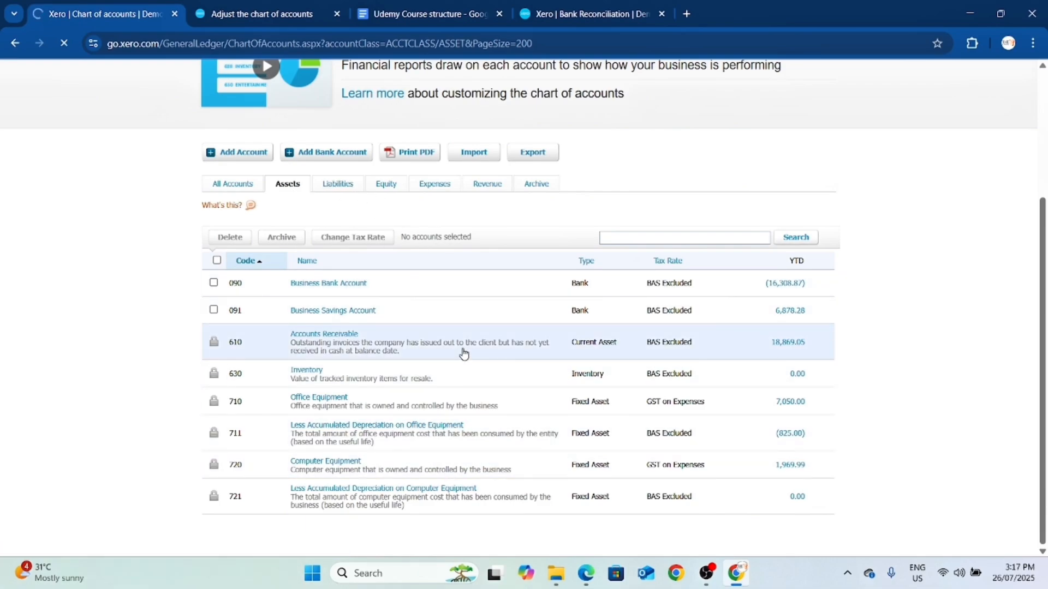
pyautogui.scroll(-5, 468, 348)
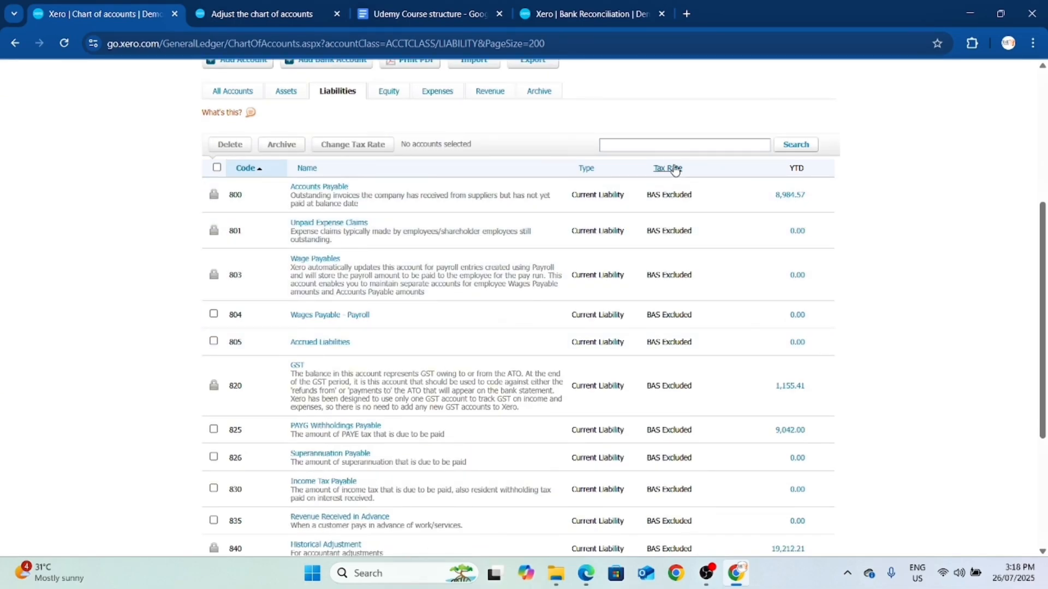
pyautogui.scroll(-4, 687, 327)
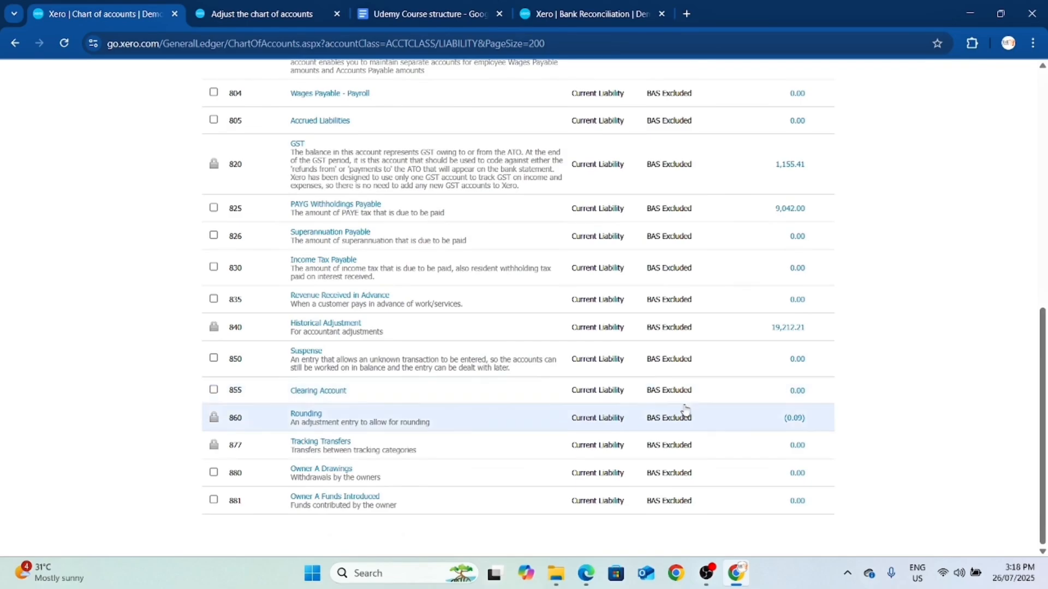
pyautogui.scroll(9, 691, 377)
pyautogui.scroll(-9, 475, 335)
pyautogui.scroll(6, 705, 299)
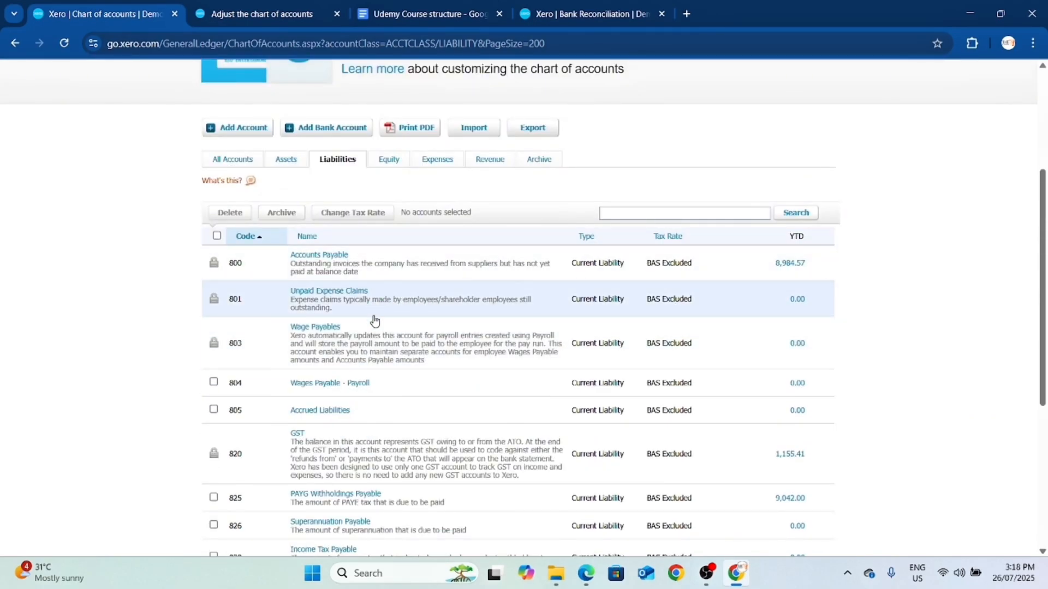
pyautogui.scroll(-3, 418, 379)
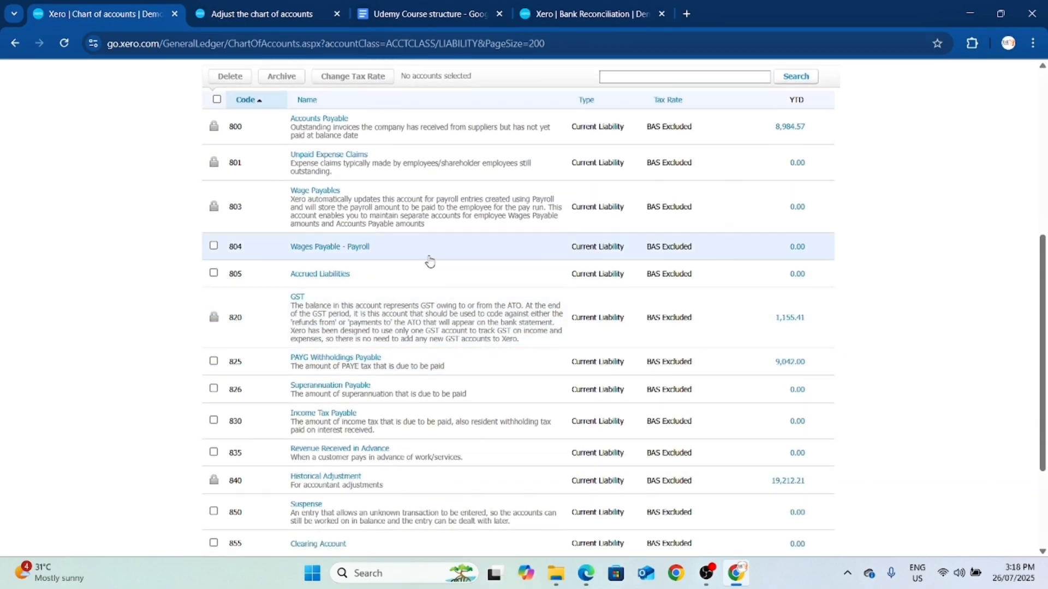
pyautogui.scroll(-1, 498, 337)
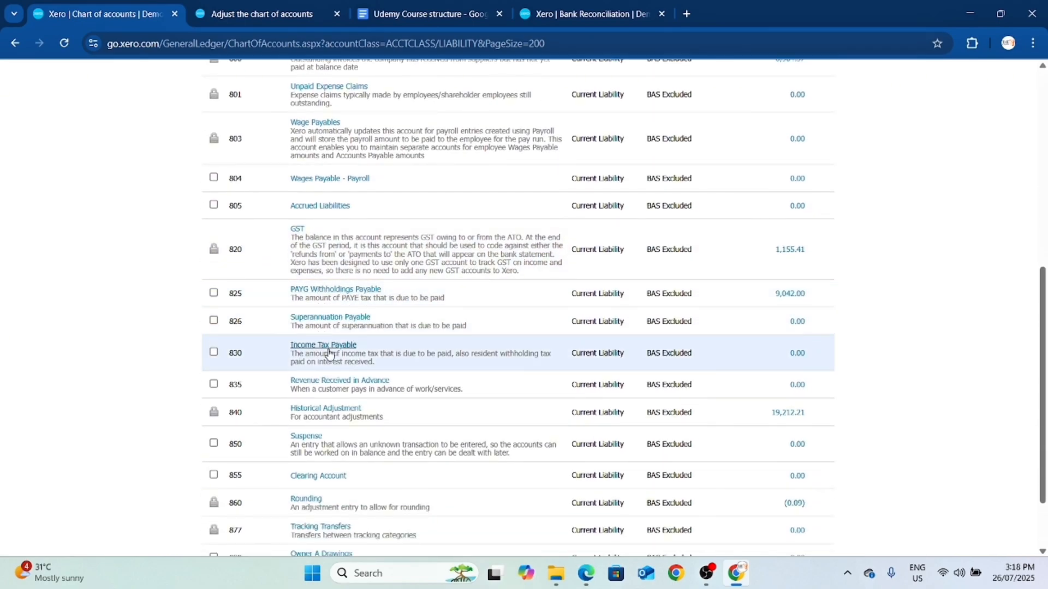
pyautogui.scroll(-2, 514, 344)
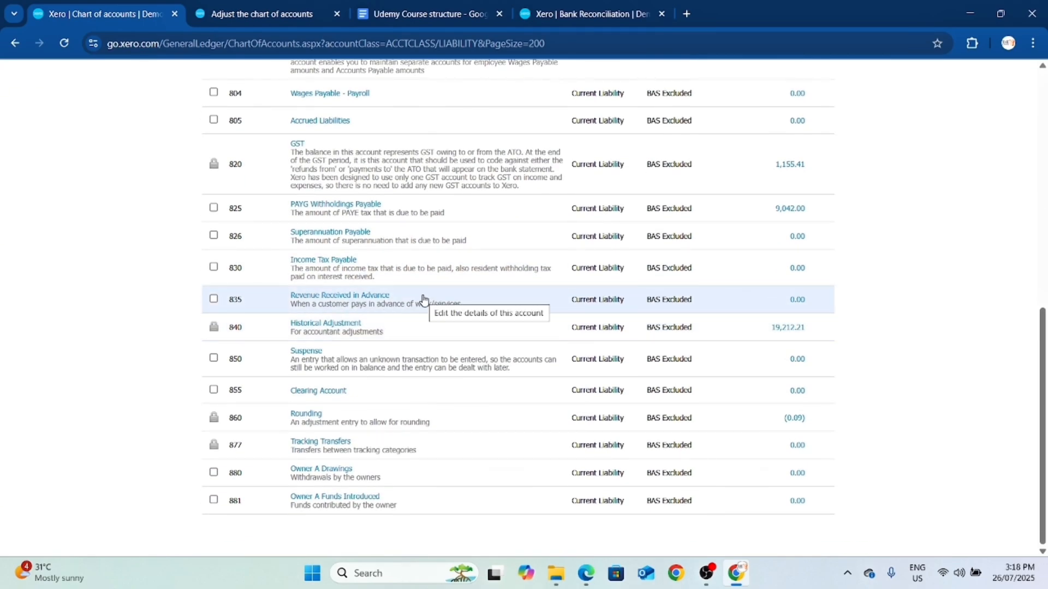
pyautogui.scroll(9, 600, 437)
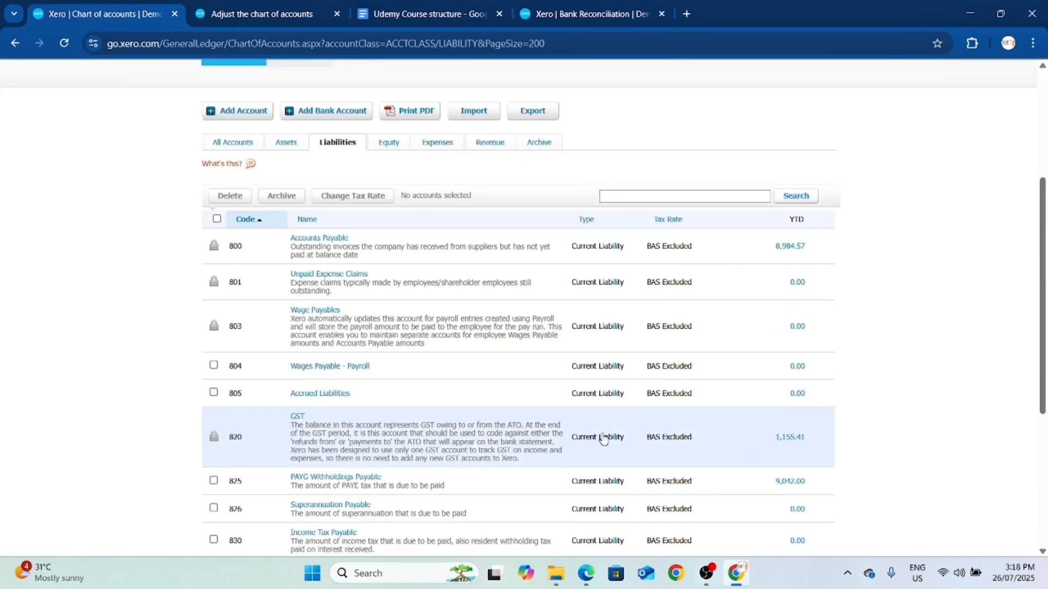
# View the equity accounts, followed by the complete list of expense accounts
pyautogui.click(392, 366)
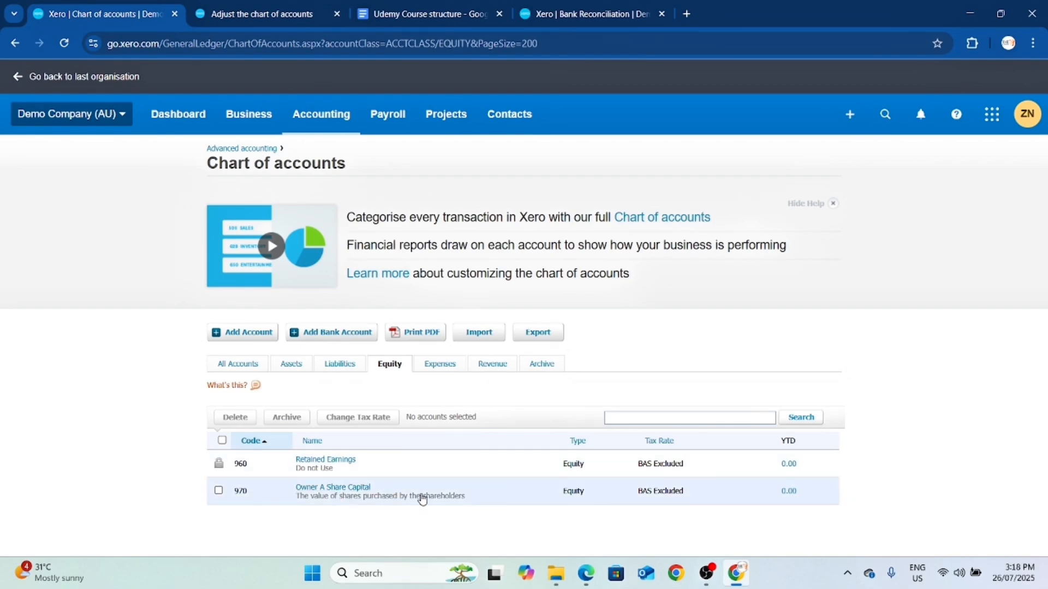
pyautogui.click(440, 364)
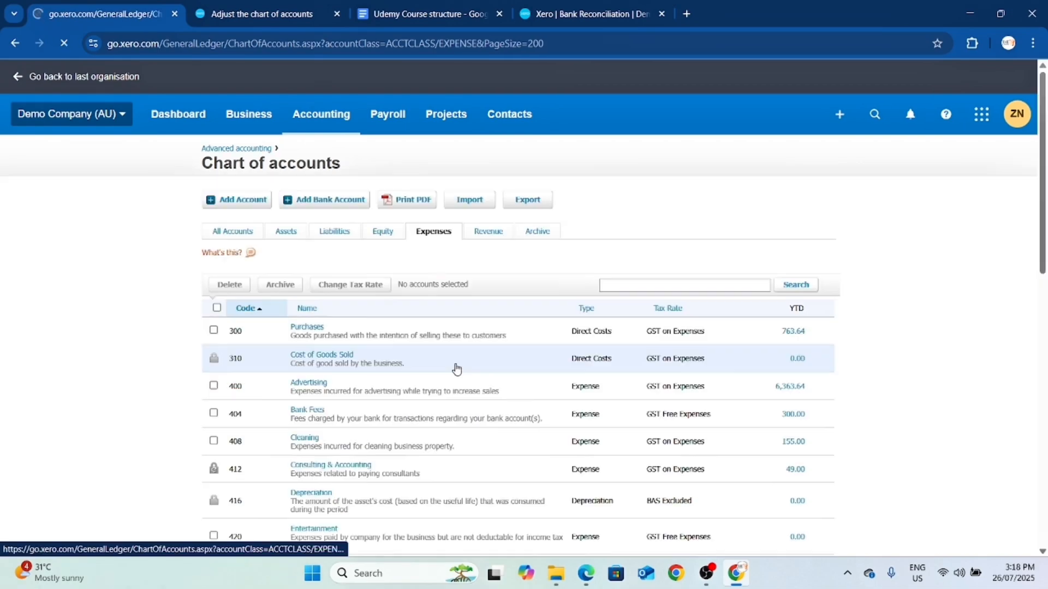
pyautogui.scroll(-2, 509, 343)
pyautogui.scroll(-6, 509, 344)
pyautogui.scroll(6, 509, 344)
pyautogui.scroll(-15, 510, 344)
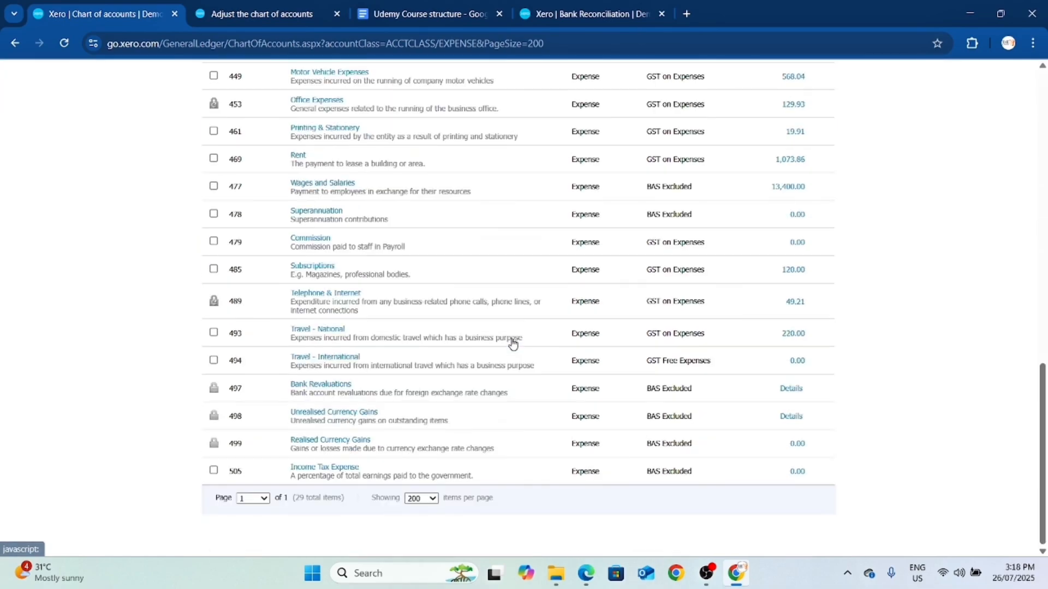
pyautogui.scroll(12, 512, 344)
pyautogui.scroll(5, 512, 343)
# Show the revenue accounts and briefly select the Other Revenue account to see the available actions, clearing the selection again
pyautogui.click(491, 366)
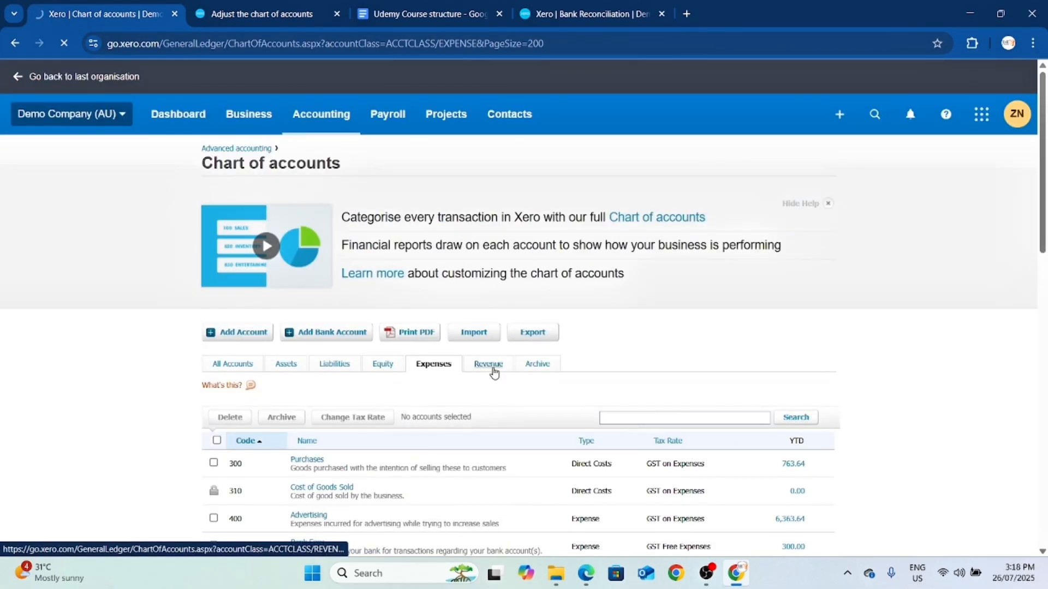
pyautogui.scroll(-1, 543, 382)
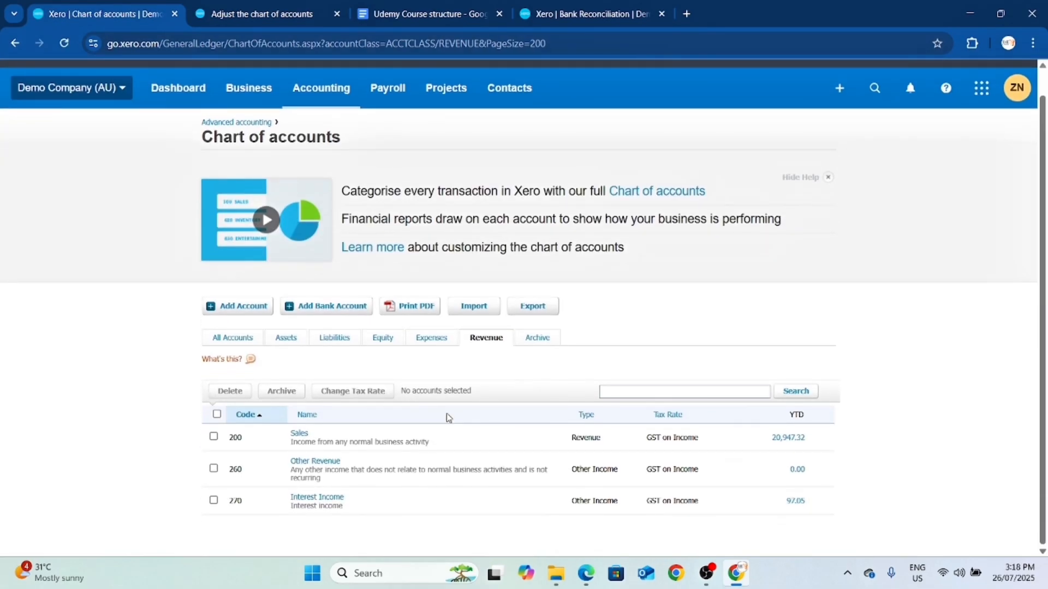
pyautogui.click(213, 468)
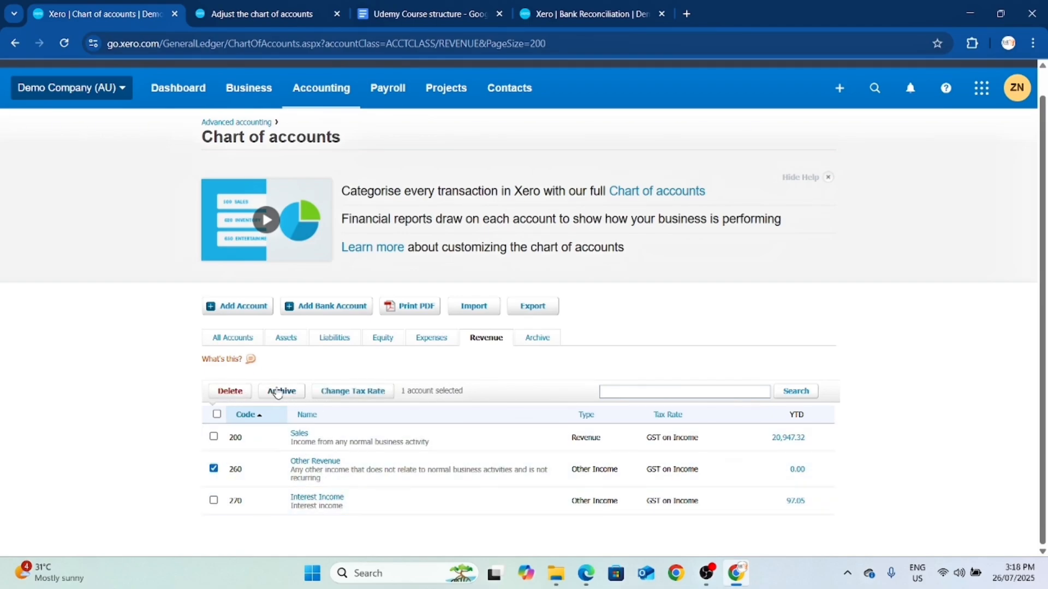
pyautogui.click(213, 468)
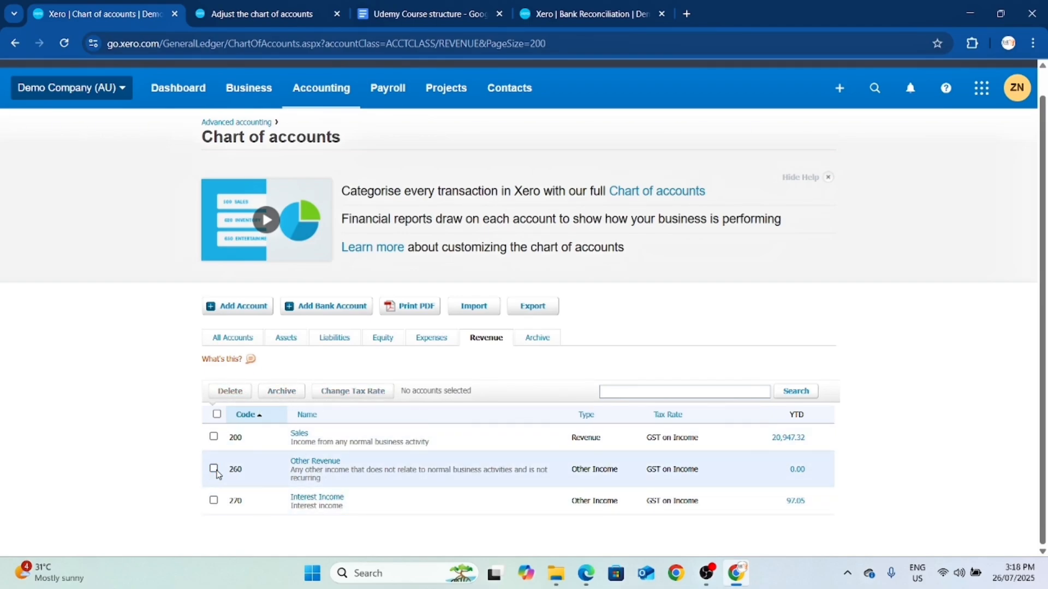
# Show the archived accounts and briefly select Prepayments to see the restore option, clearing the selection again
pyautogui.click(535, 337)
pyautogui.scroll(-1, 519, 336)
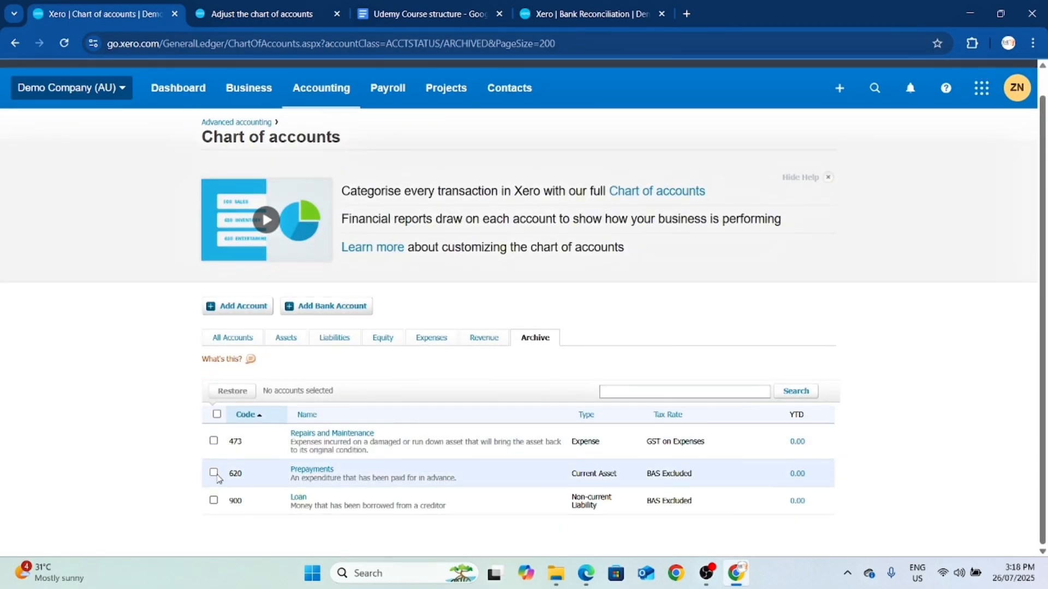
pyautogui.click(213, 472)
pyautogui.click(215, 472)
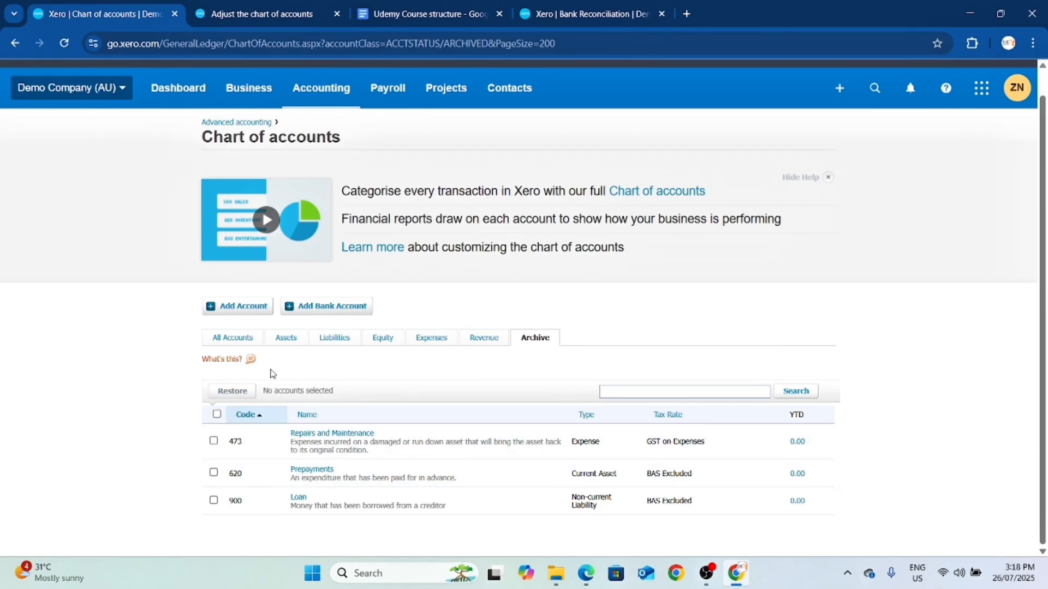
# Return to the list of all accounts and look over its first entries
pyautogui.click(232, 337)
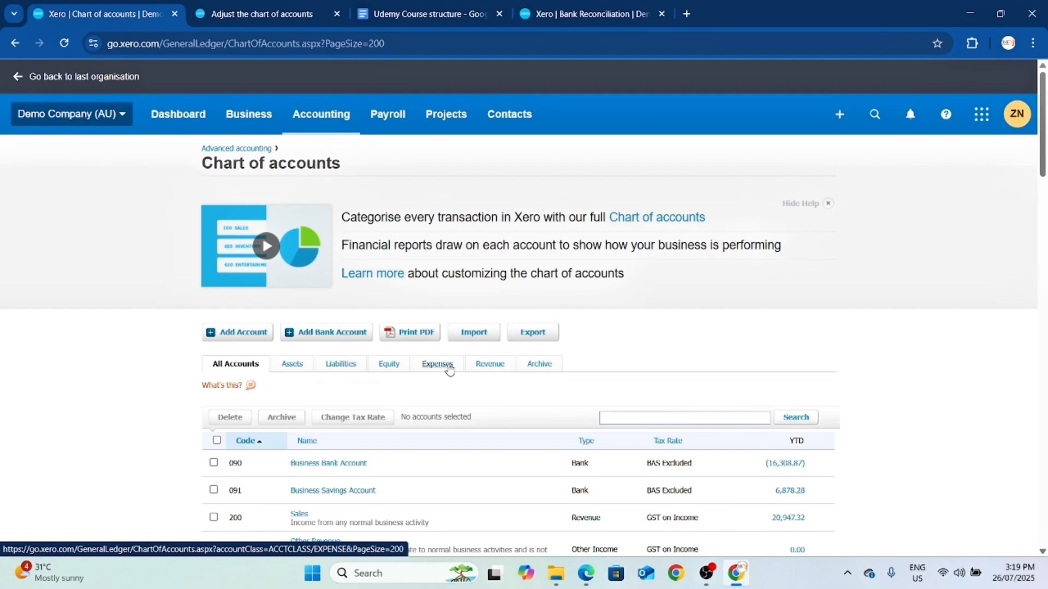
pyautogui.scroll(-3, 578, 404)
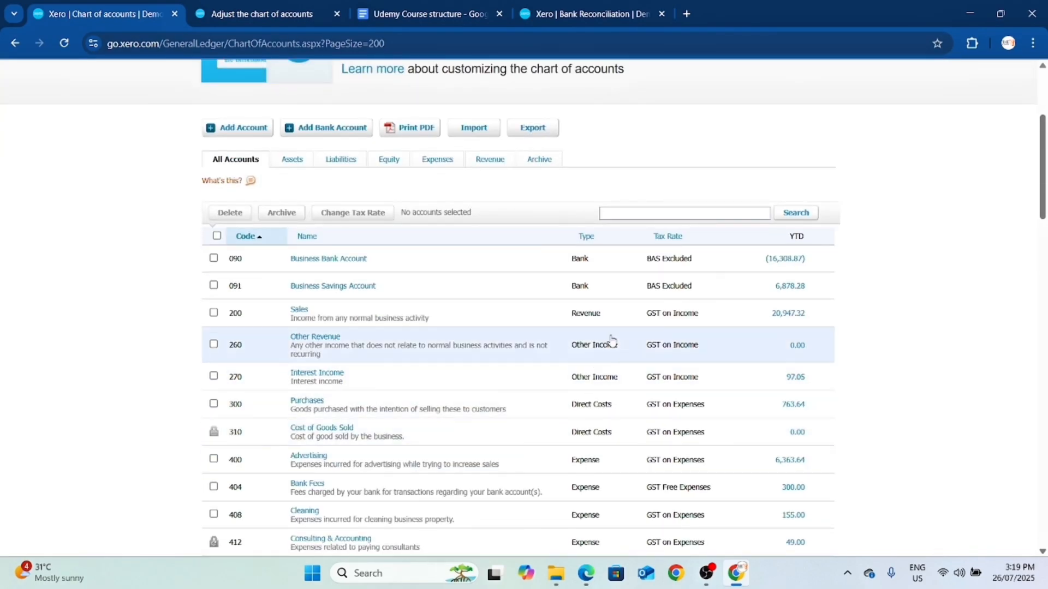
pyautogui.scroll(3, 666, 350)
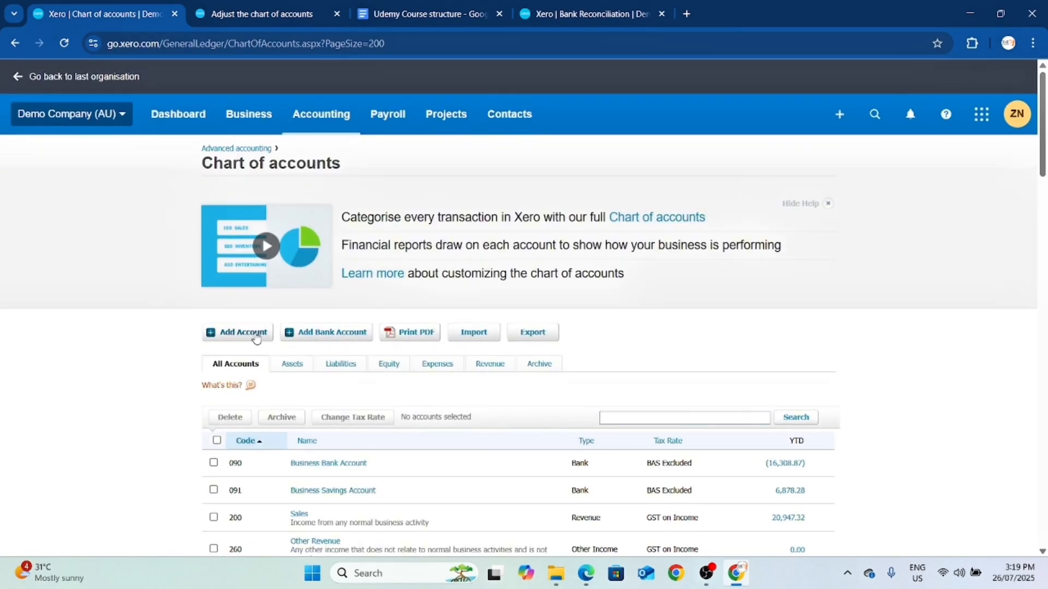
# Start a new account in the chart of accounts, review the available account types and choose Expense
pyautogui.click(257, 333)
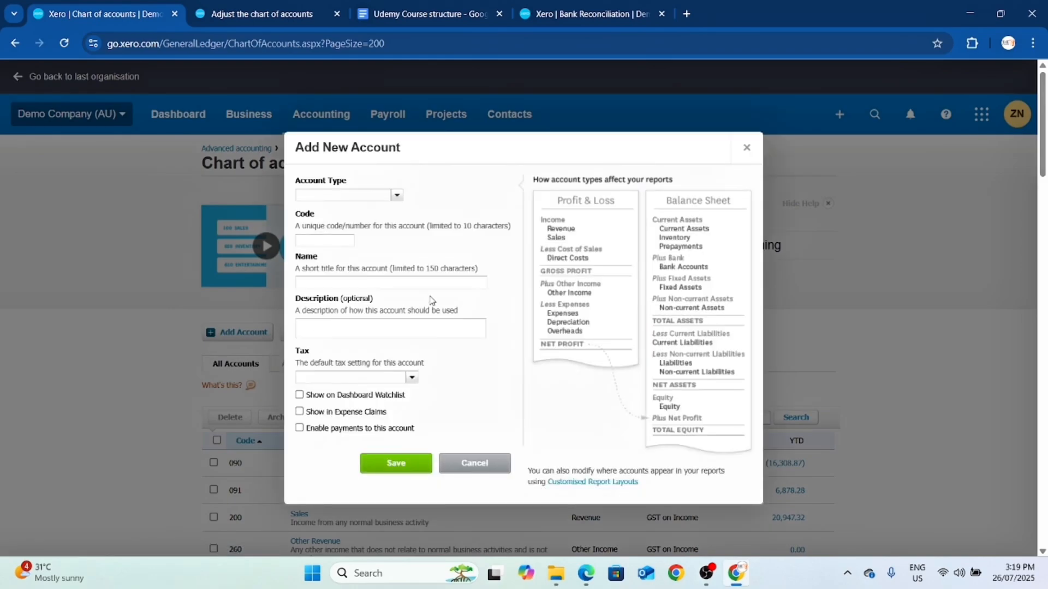
pyautogui.click(396, 196)
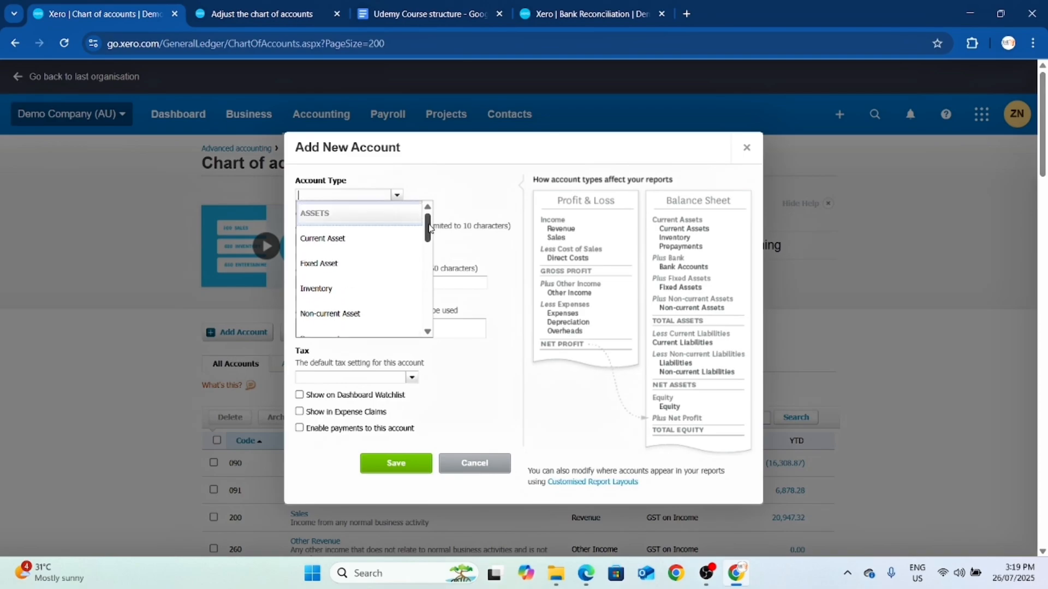
pyautogui.scroll(-1, 365, 251)
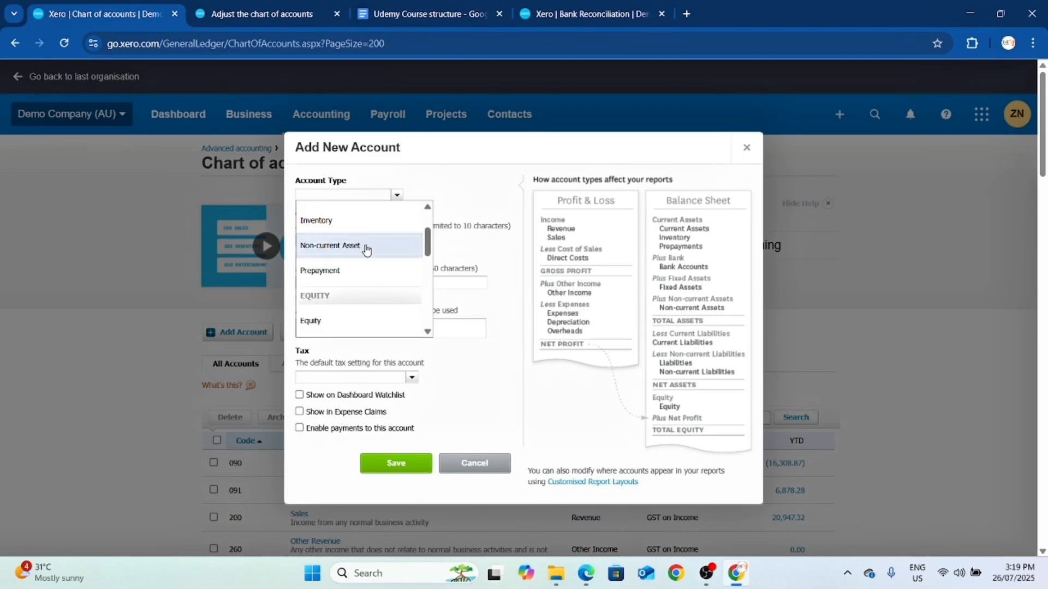
pyautogui.scroll(2, 365, 250)
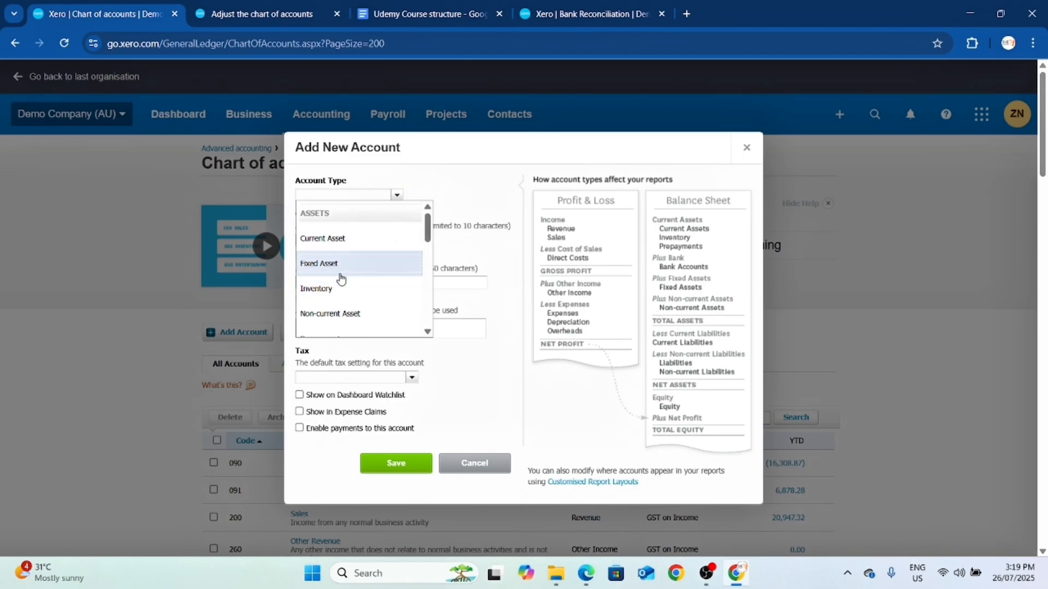
pyautogui.scroll(-4, 348, 312)
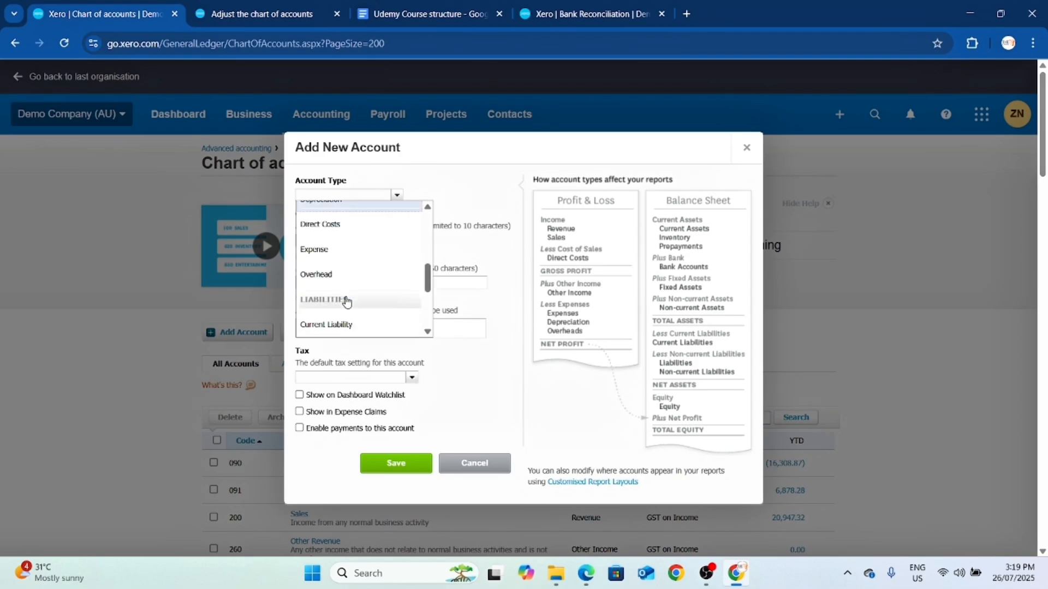
pyautogui.scroll(-8, 358, 268)
pyautogui.scroll(6, 678, 367)
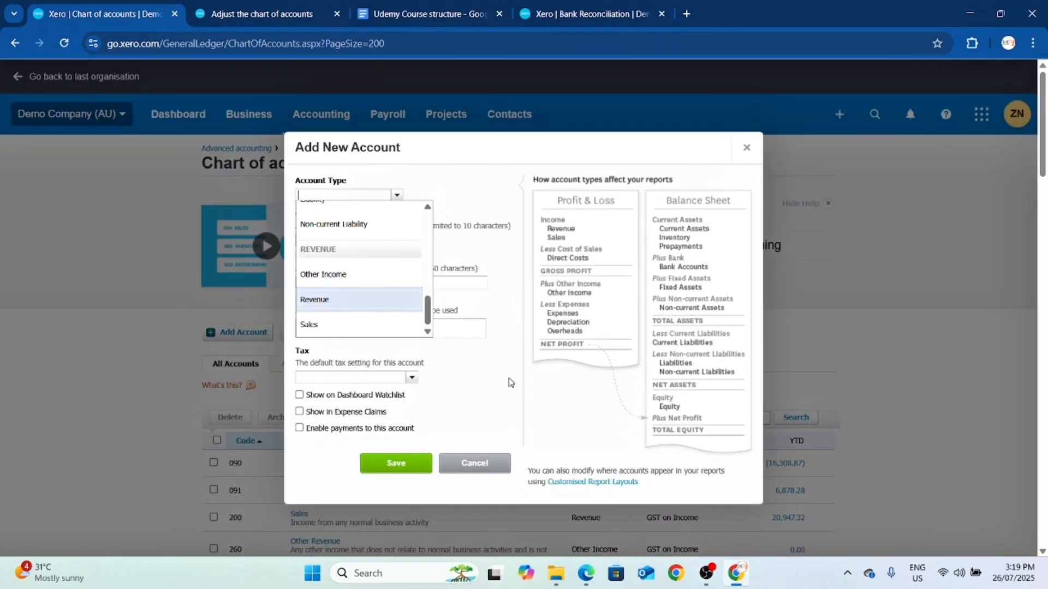
pyautogui.scroll(3, 339, 276)
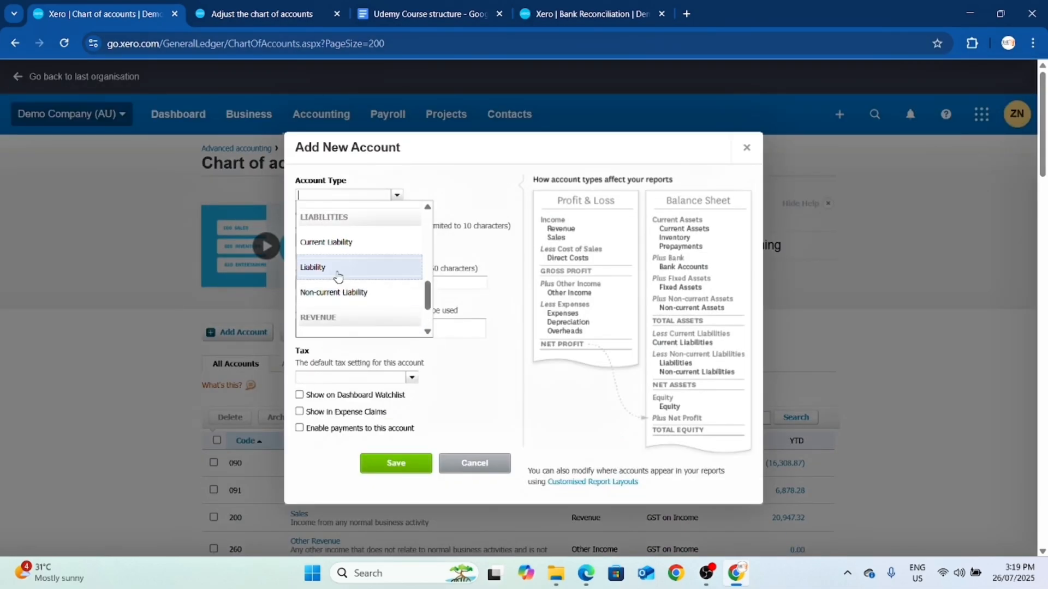
pyautogui.click(326, 235)
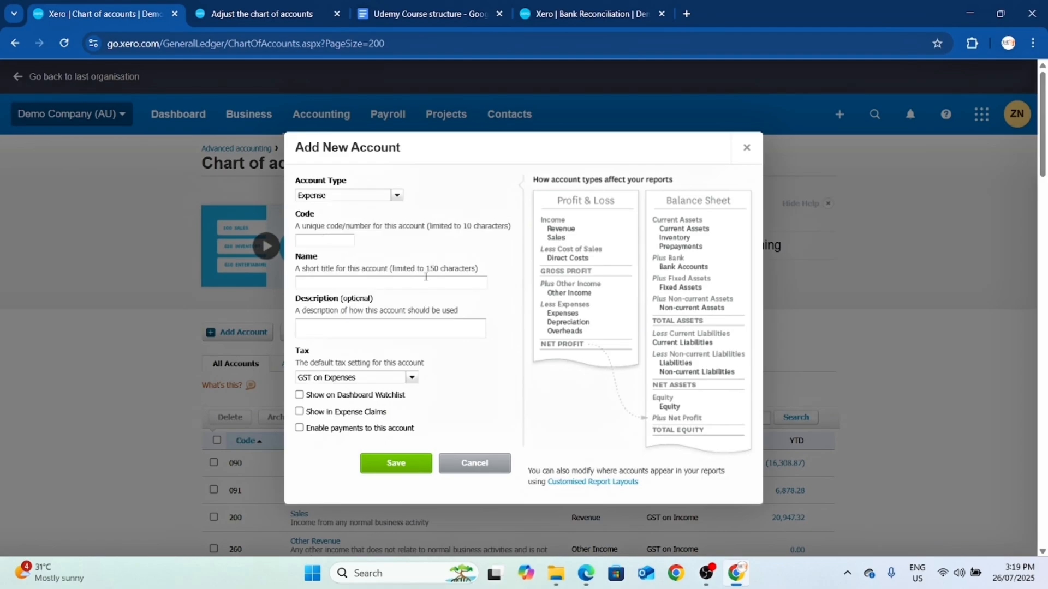
# Give the new expense account the code 444 and the name Hiring Influencer, leaving its description empty
pyautogui.click(341, 242)
pyautogui.press('Tab')
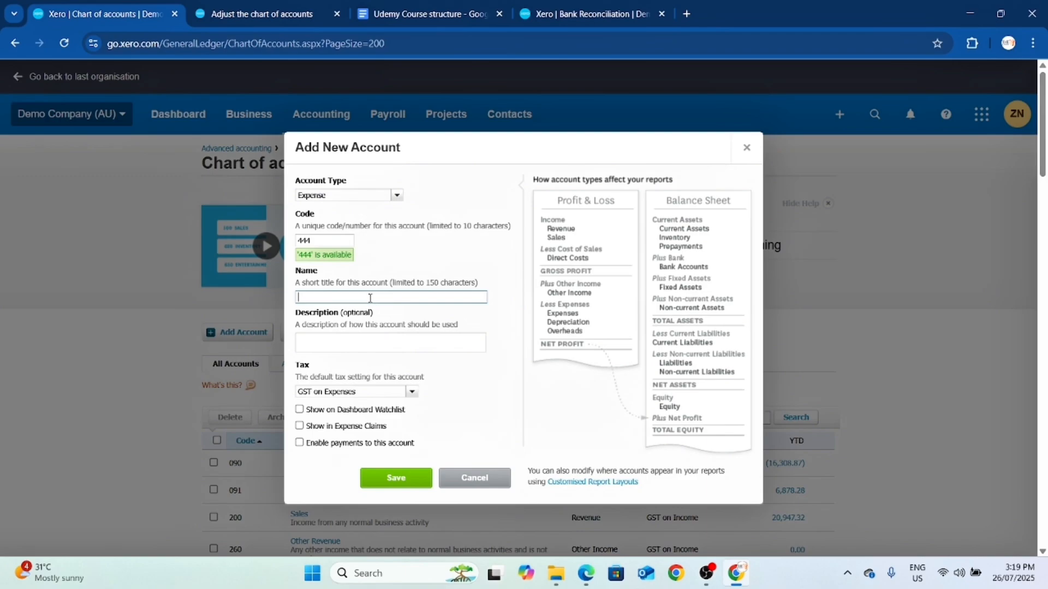
pyautogui.write('g')
pyautogui.write('Influencer')
pyautogui.click(426, 346)
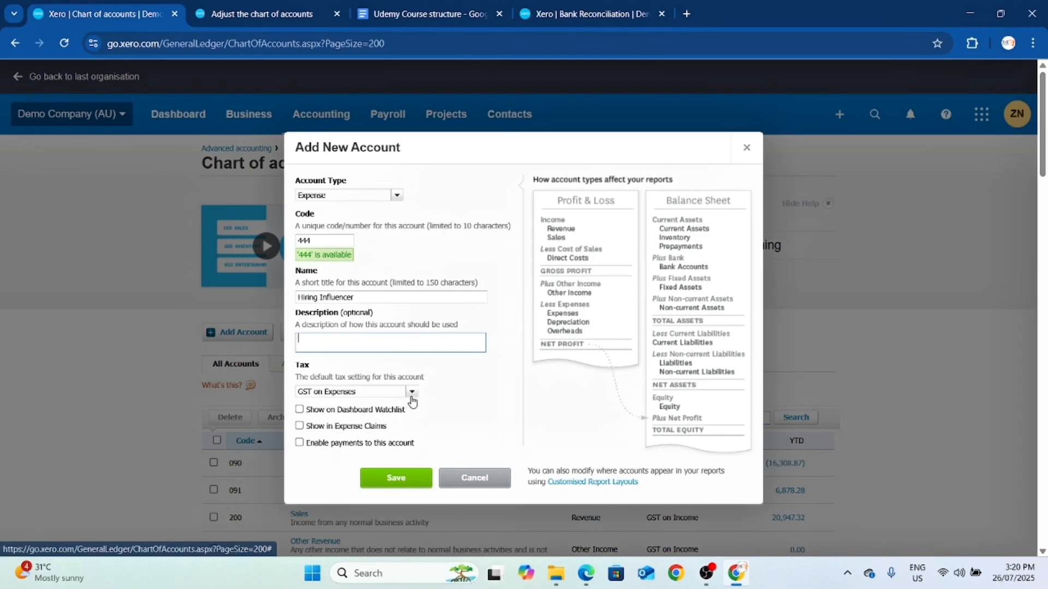
# Set the default tax to GST on Expenses, clear the option enabling payments to the account, and save it
pyautogui.click(412, 392)
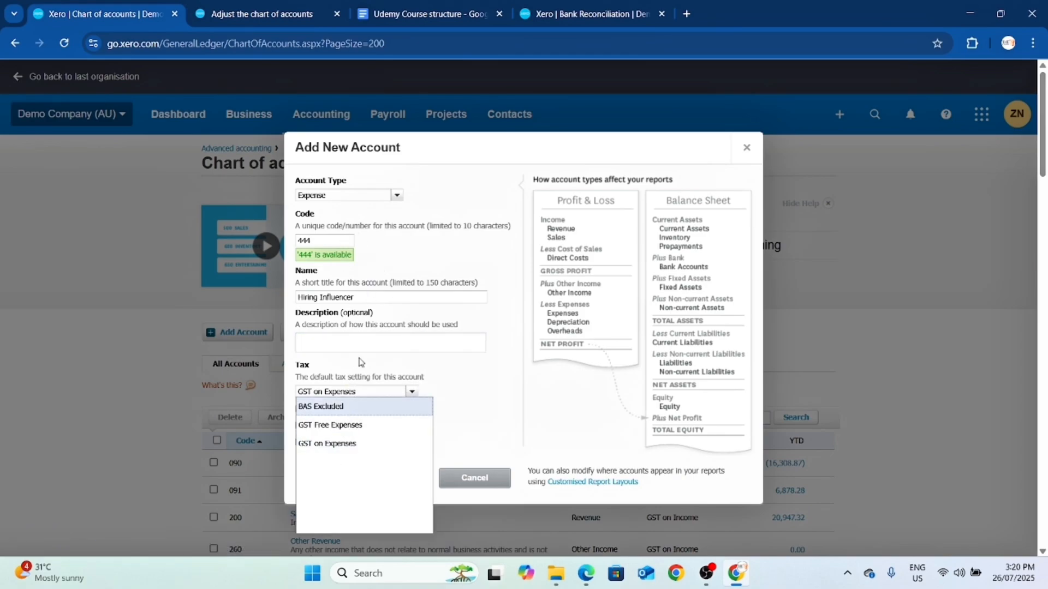
pyautogui.click(338, 443)
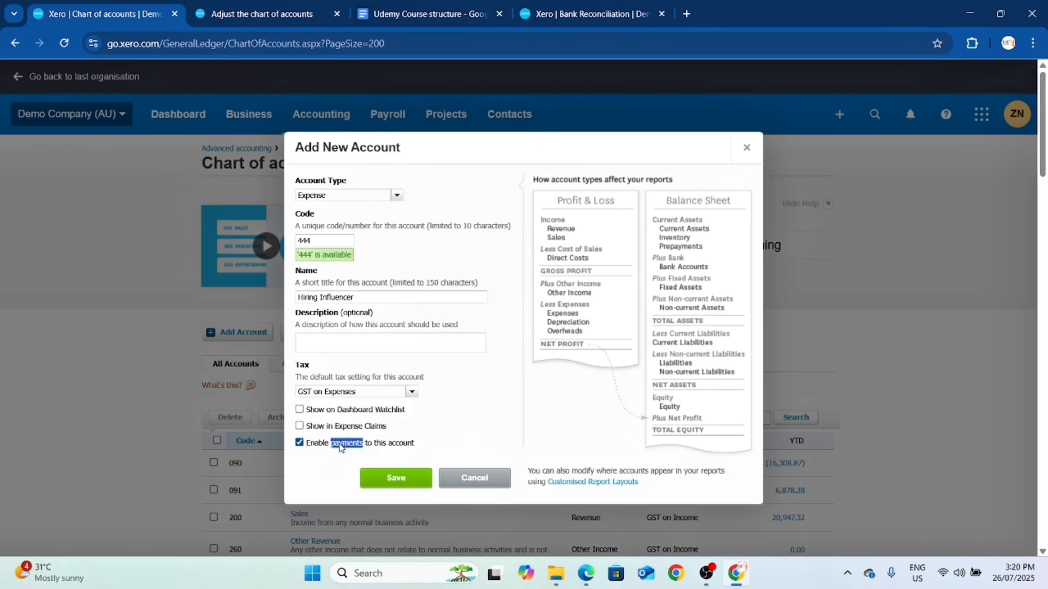
pyautogui.click(300, 443)
pyautogui.click(397, 478)
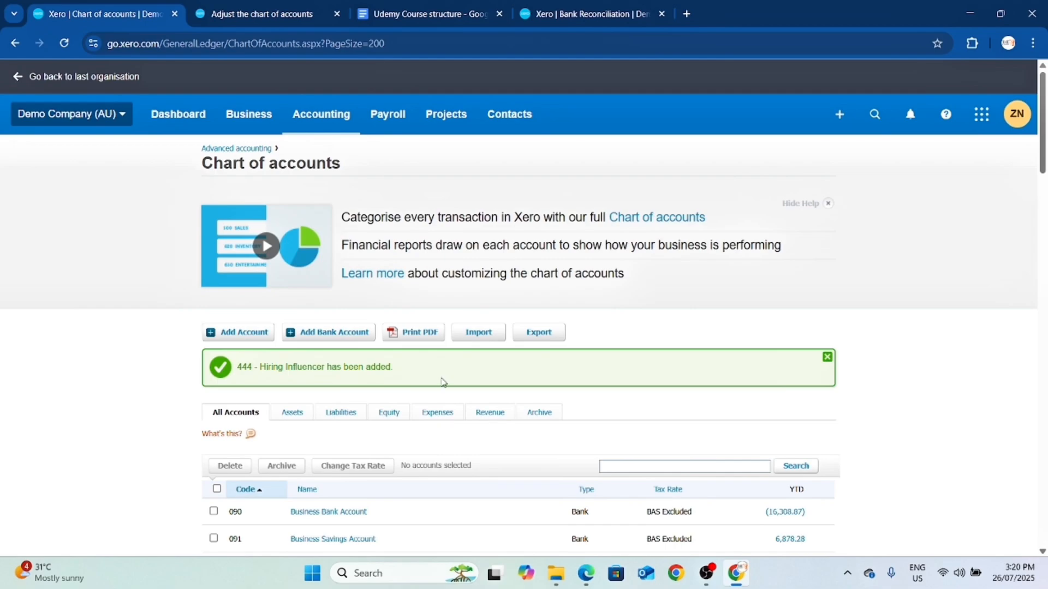
# Show the expense accounts and locate the new Hiring Influencer account in the list
pyautogui.scroll(-2, 543, 360)
pyautogui.scroll(1, 543, 360)
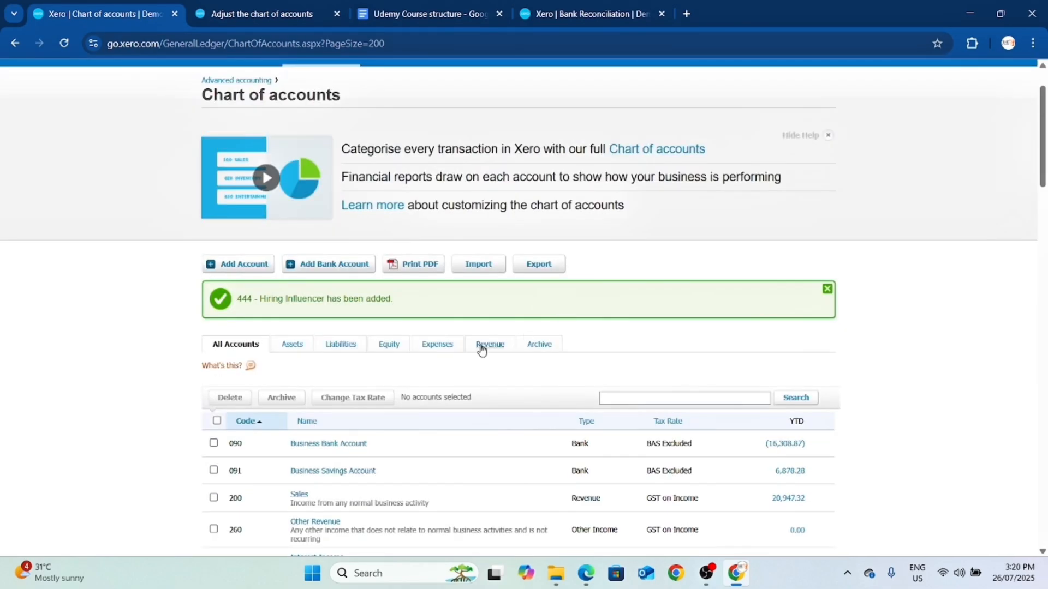
pyautogui.click(453, 347)
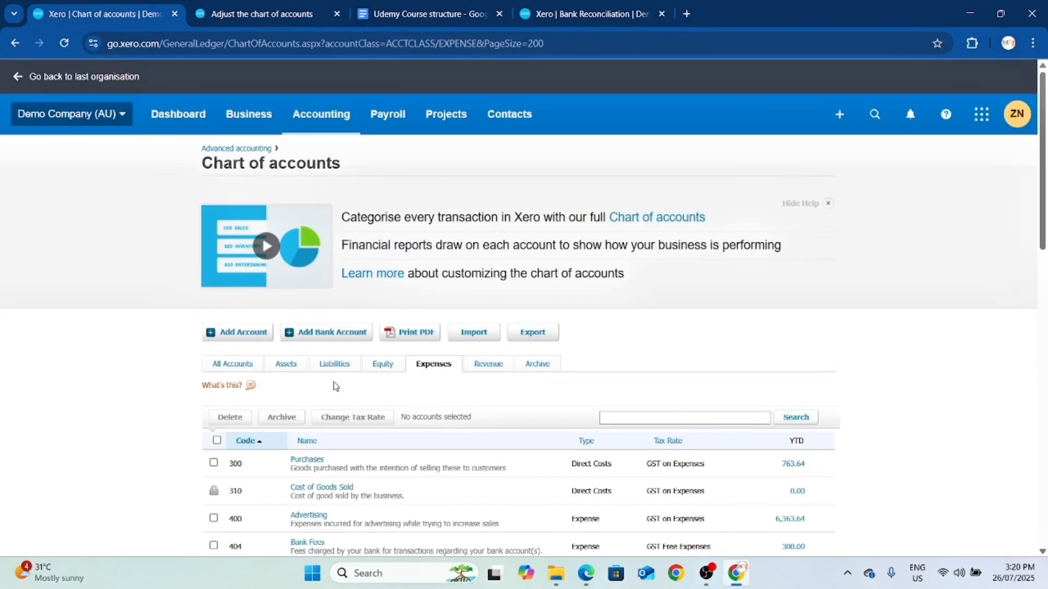
pyautogui.scroll(-5, 279, 390)
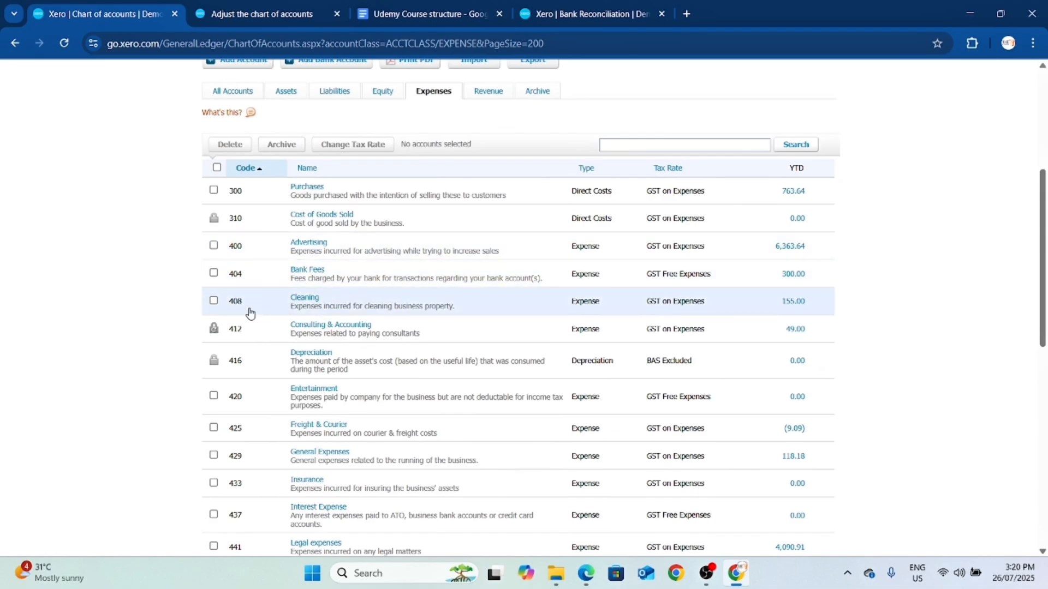
pyautogui.scroll(-3, 258, 434)
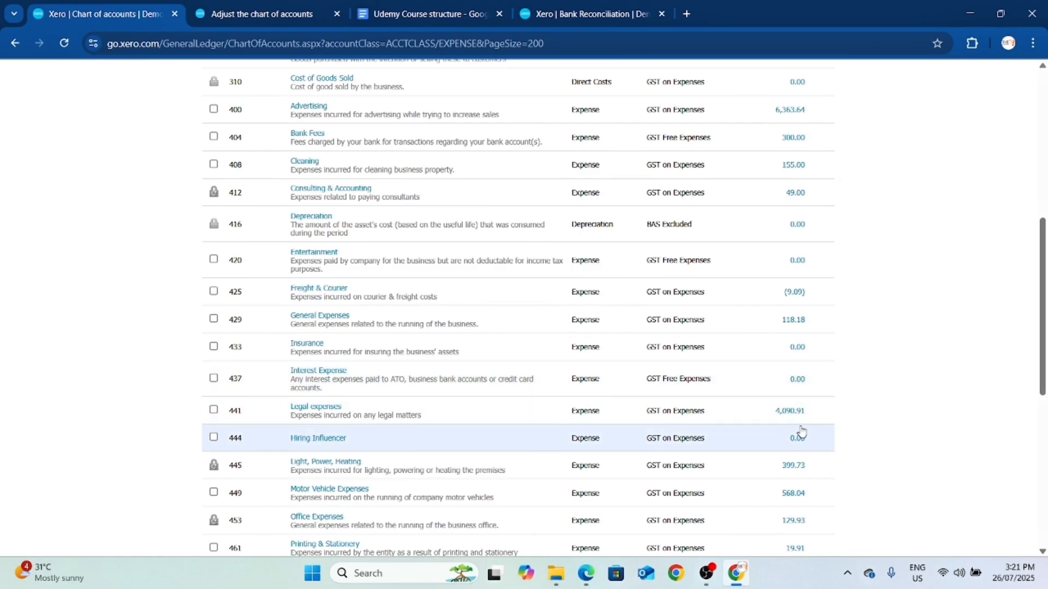
# Look through the remaining expense accounts and return to the beginning of the chart of accounts page
pyautogui.scroll(-1, 641, 454)
pyautogui.scroll(-7, 644, 452)
pyautogui.scroll(15, 670, 442)
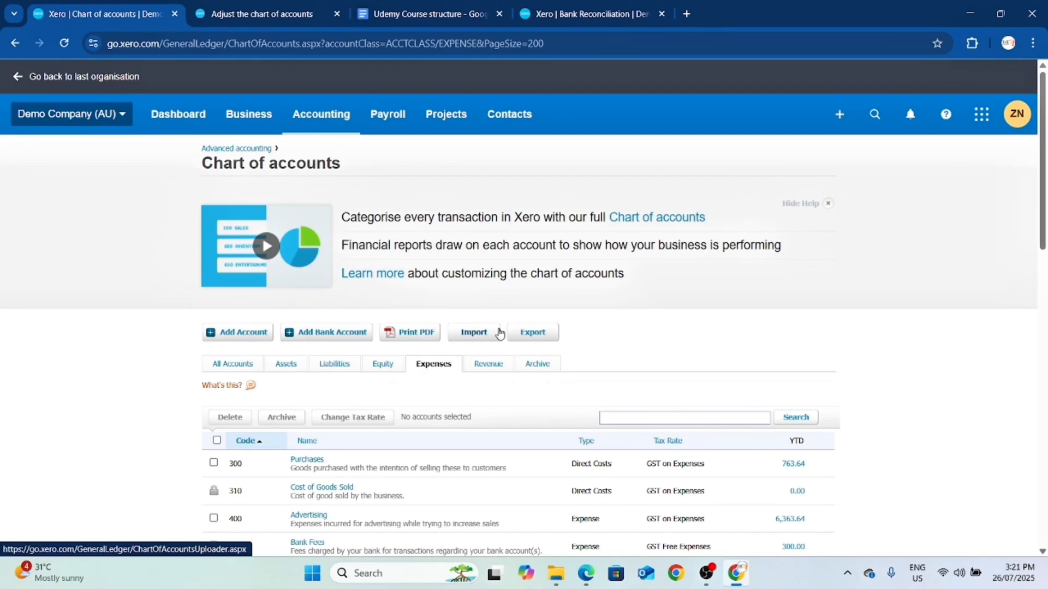
pyautogui.scroll(-14, 693, 369)
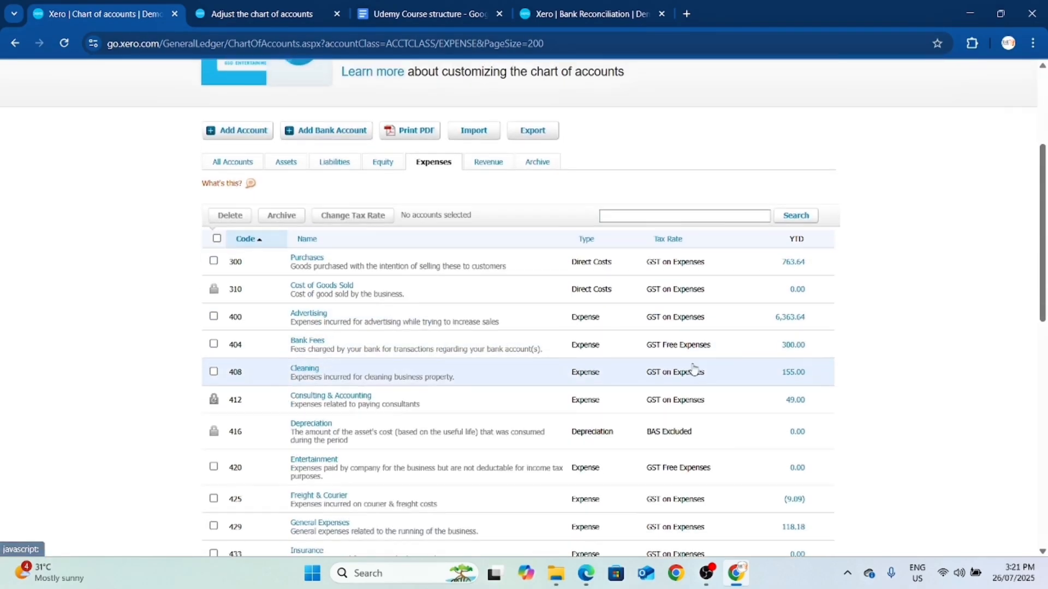
pyautogui.scroll(15, 676, 378)
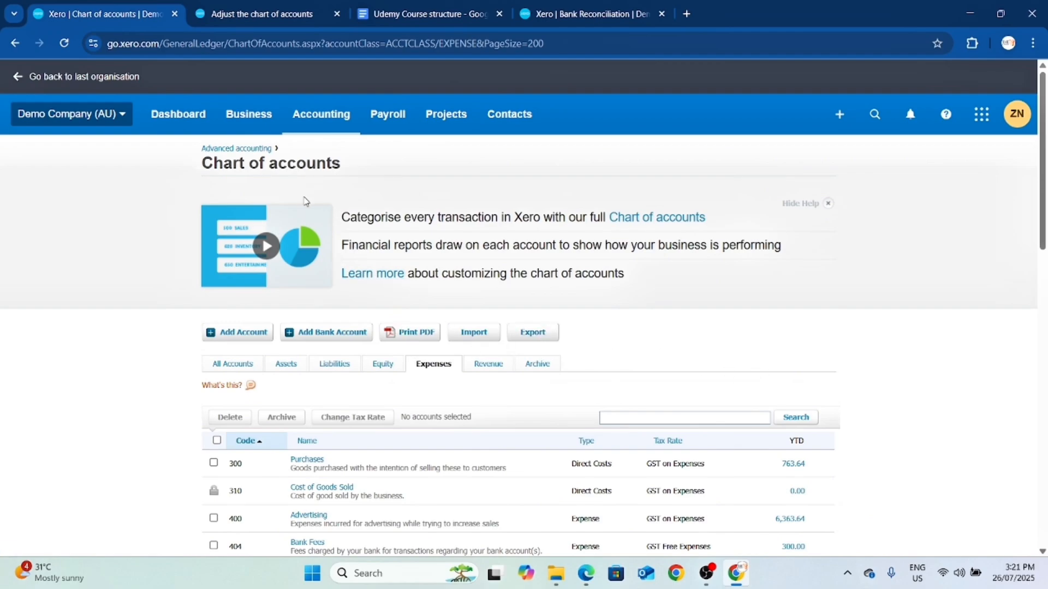
# Switch to the Adjust the chart of accounts lesson and review its sections on the chart of accounts and account types
pyautogui.click(267, 16)
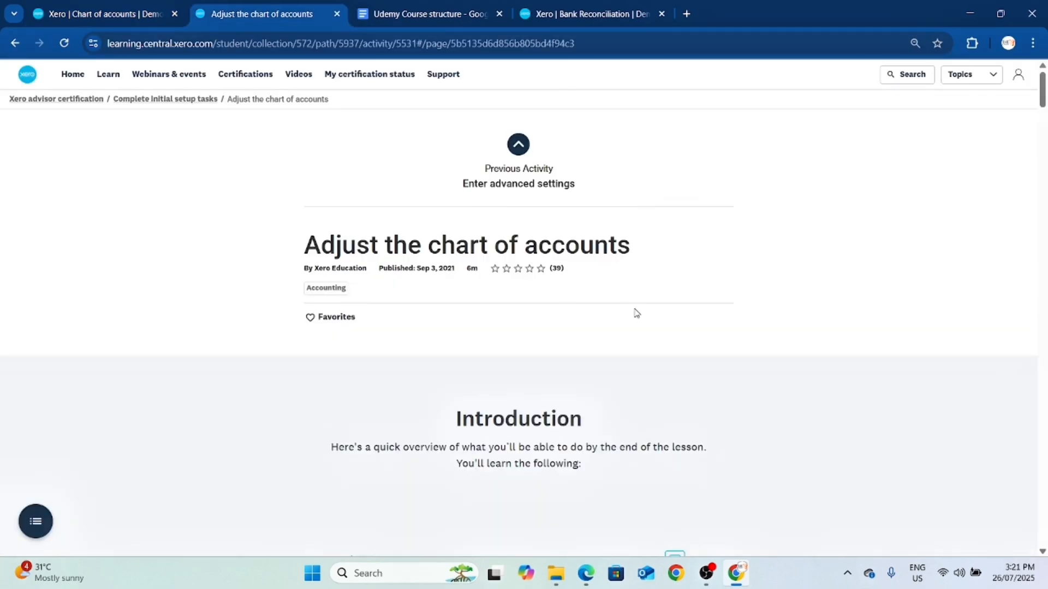
pyautogui.scroll(-2, 480, 294)
pyautogui.scroll(2, 502, 300)
pyautogui.scroll(-10, 518, 302)
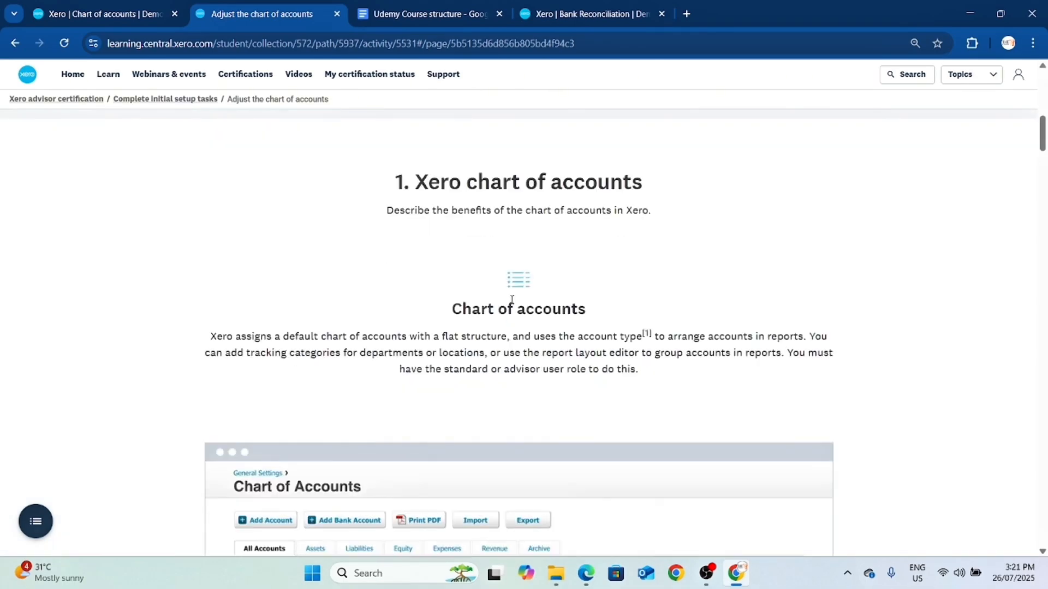
pyautogui.scroll(-3, 529, 303)
pyautogui.scroll(2, 354, 244)
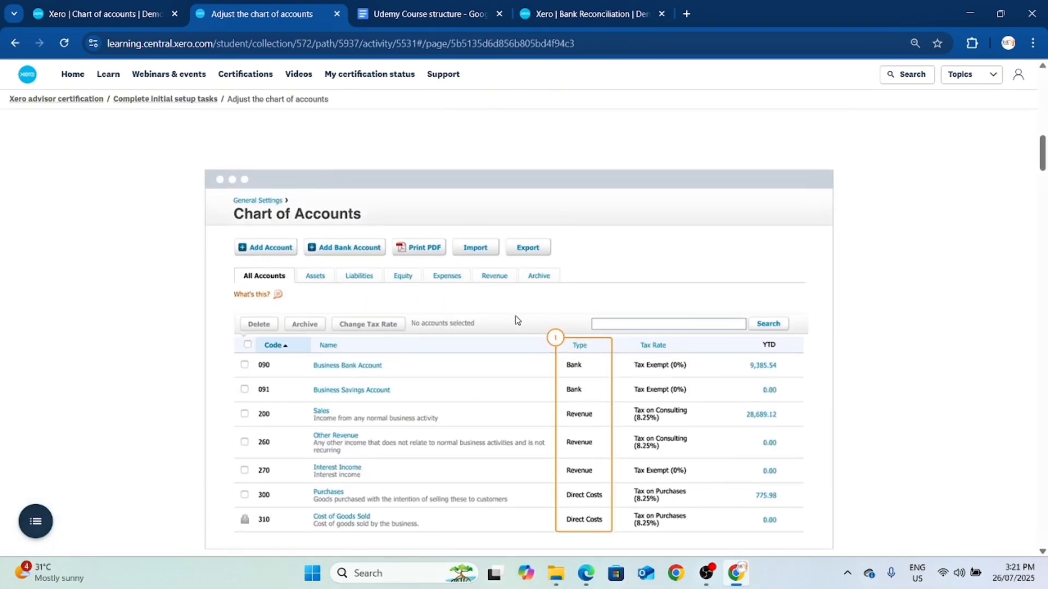
pyautogui.scroll(-2, 570, 368)
pyautogui.scroll(-2, 649, 286)
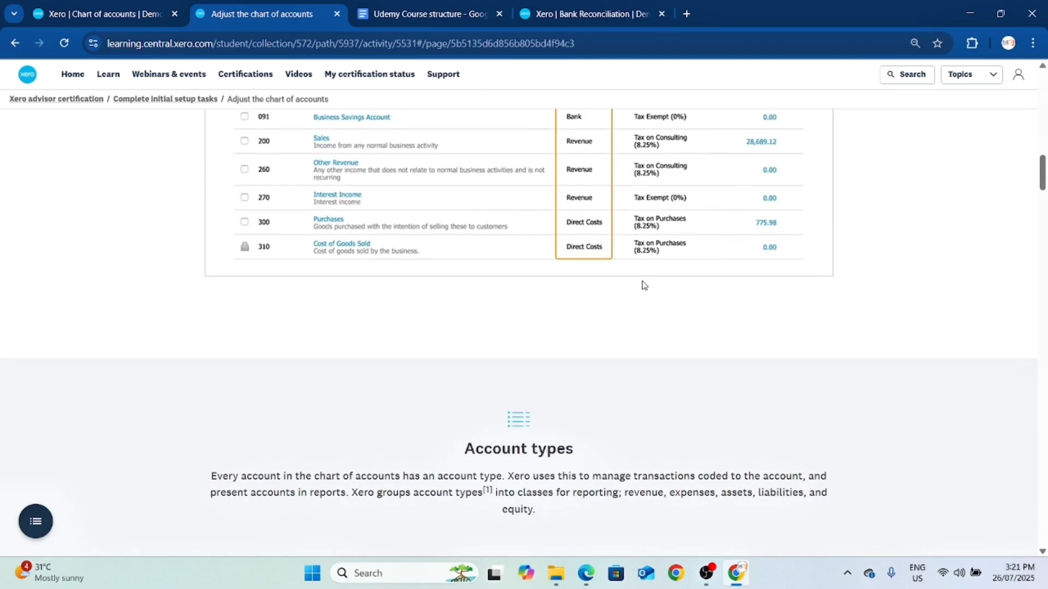
pyautogui.scroll(3, 489, 229)
pyautogui.scroll(-10, 489, 229)
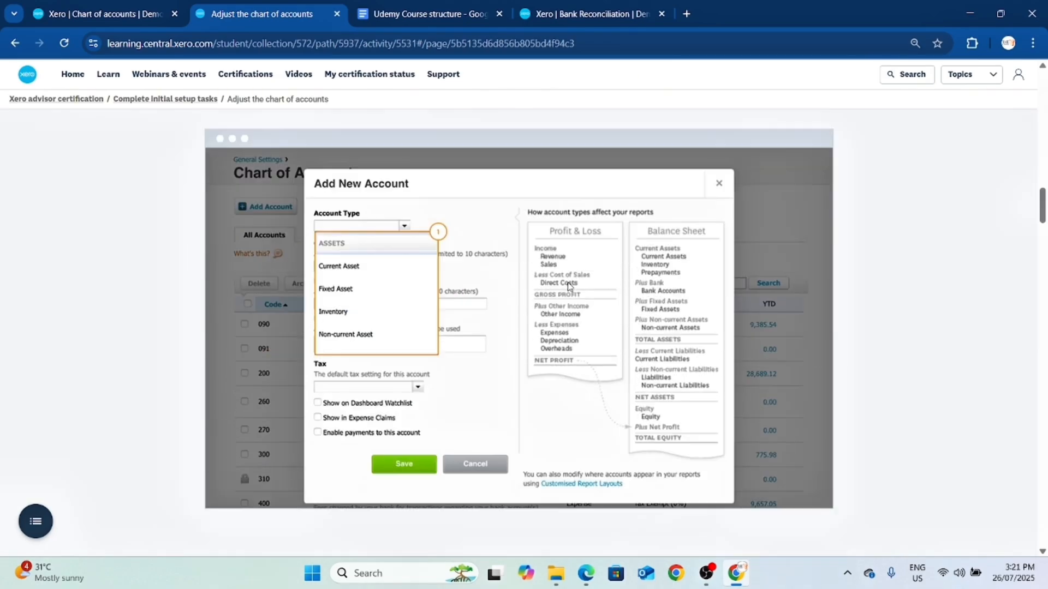
pyautogui.scroll(6, 568, 286)
pyautogui.scroll(-8, 579, 283)
pyautogui.scroll(3, 473, 247)
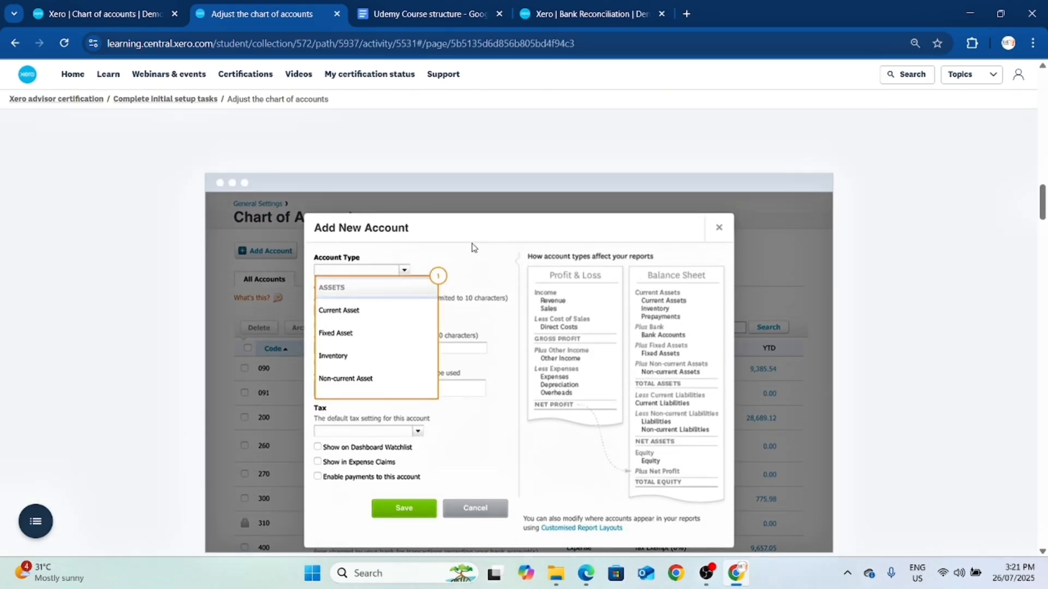
# Review the lesson's sections on locked accounts, adding, deleting or archiving accounts, the assessment and the practice steps
pyautogui.scroll(-15, 405, 303)
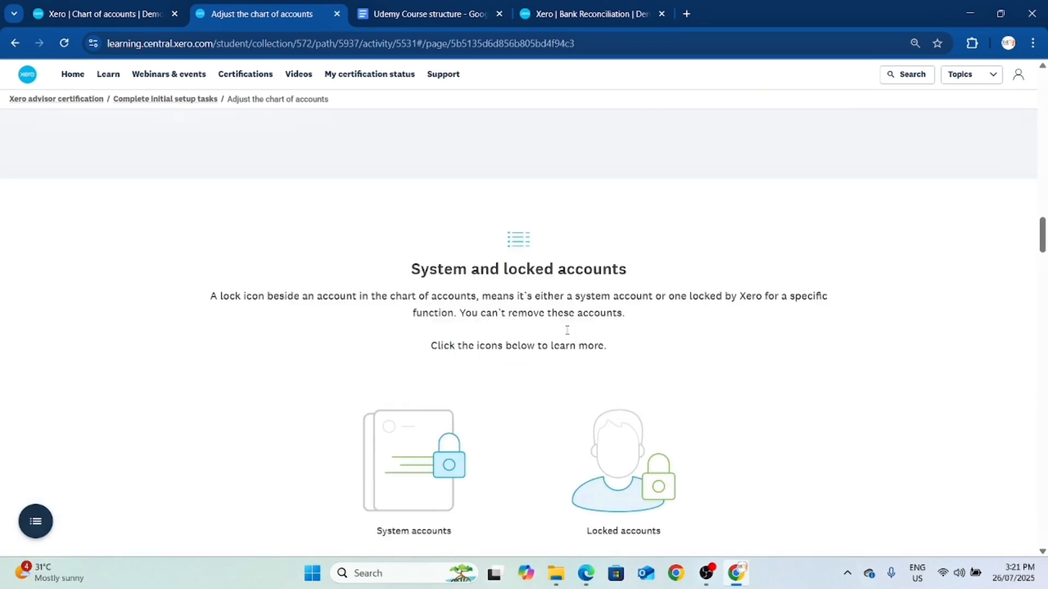
pyautogui.scroll(-10, 554, 327)
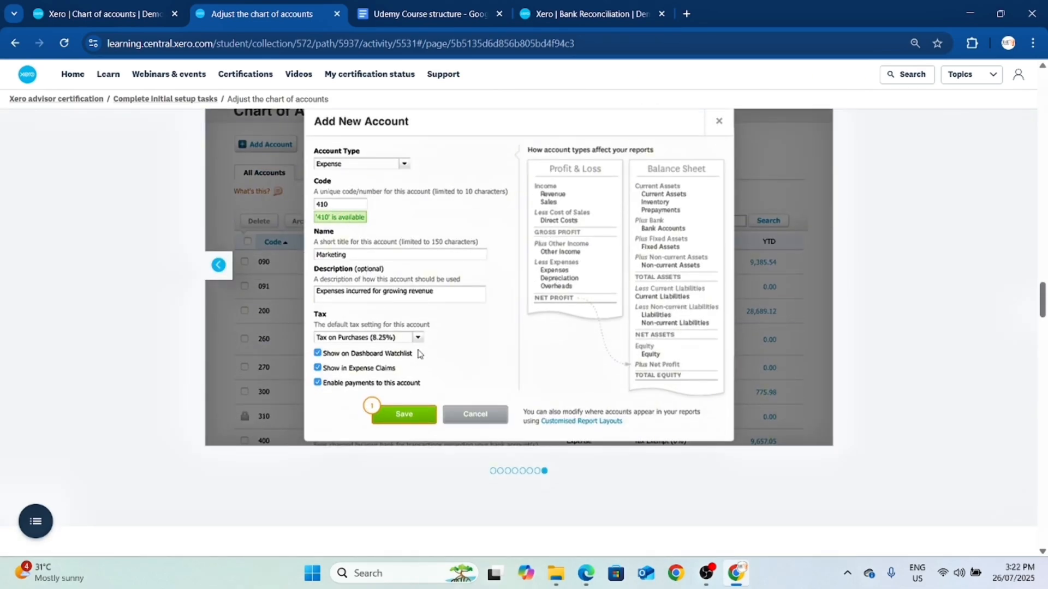
pyautogui.scroll(-4, 419, 354)
pyautogui.scroll(3, 491, 350)
pyautogui.scroll(-8, 515, 343)
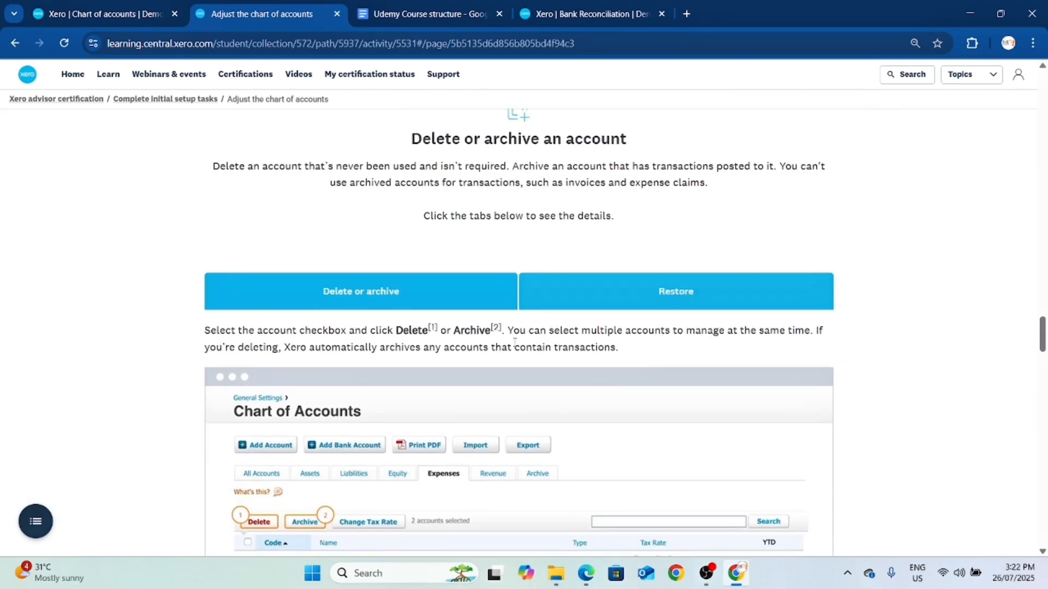
pyautogui.scroll(-10, 514, 342)
pyautogui.scroll(6, 467, 299)
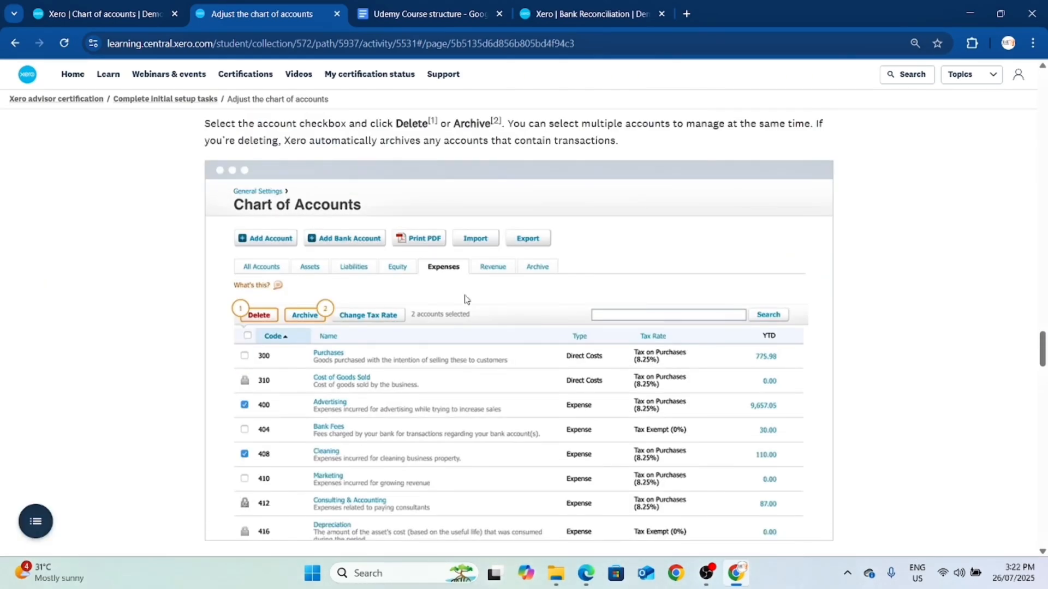
pyautogui.scroll(-15, 604, 319)
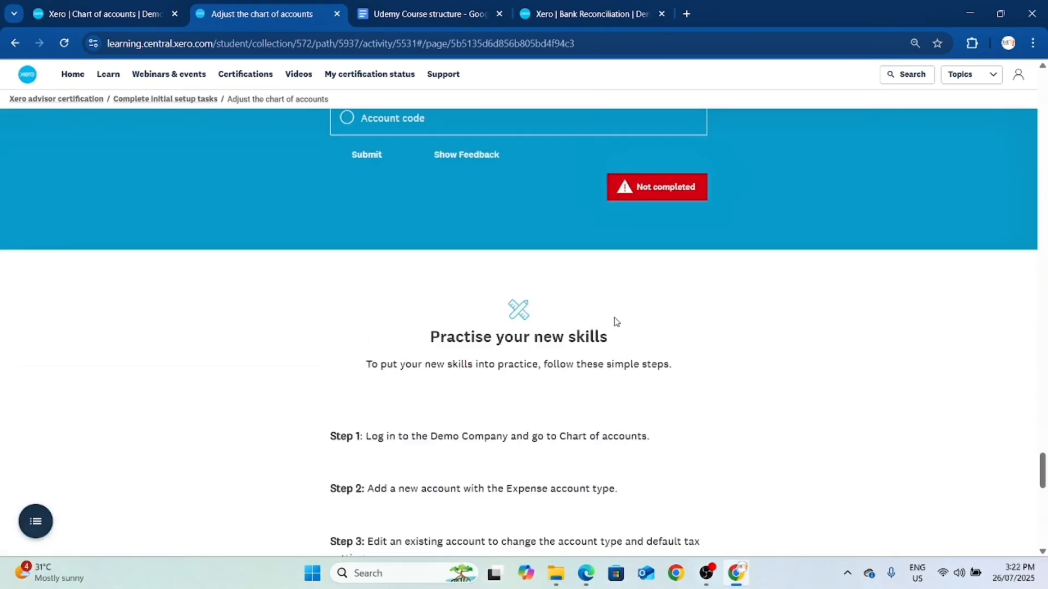
pyautogui.scroll(6, 616, 322)
pyautogui.scroll(-15, 700, 332)
pyautogui.scroll(20, 700, 333)
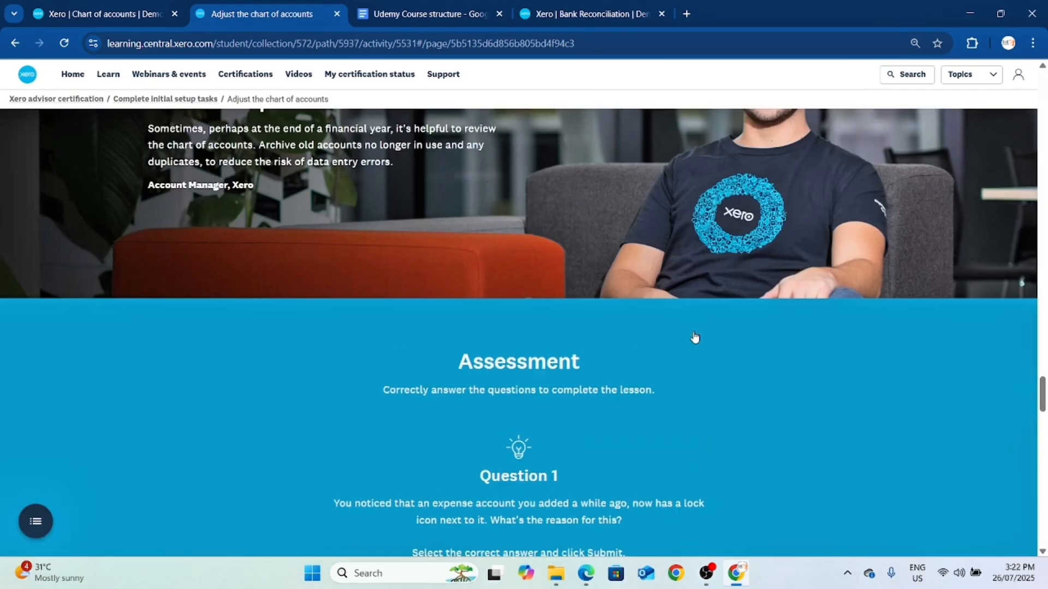
pyautogui.scroll(15, 694, 337)
# Switch to the Udemy Course structure document and highlight the topics Import the chart of accounts and Setup Conversion balances
pyautogui.click(418, 15)
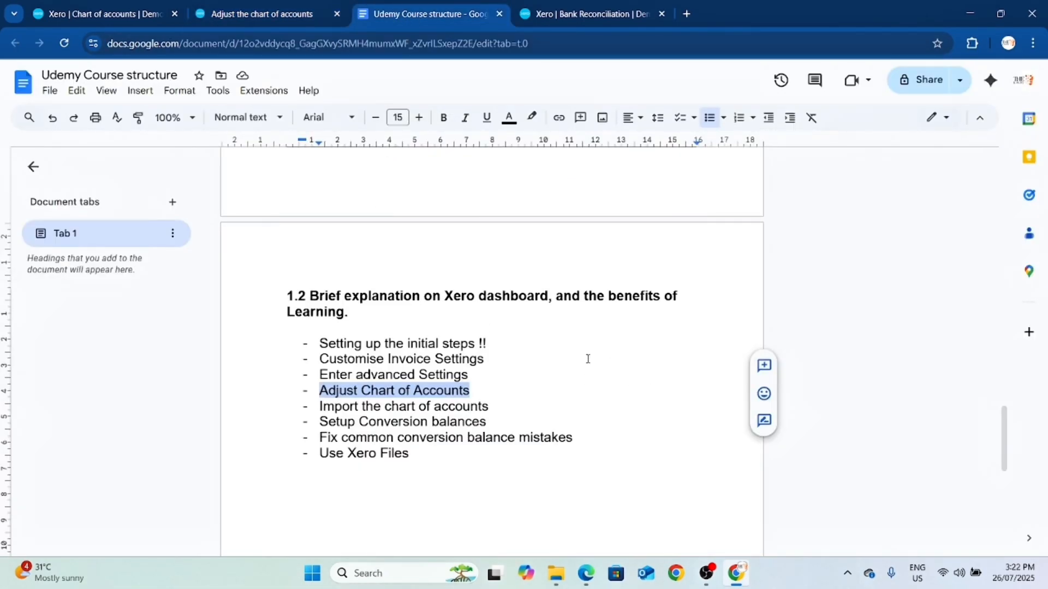
pyautogui.click(519, 358)
pyautogui.moveTo(489, 406); pyautogui.dragTo(327, 403)
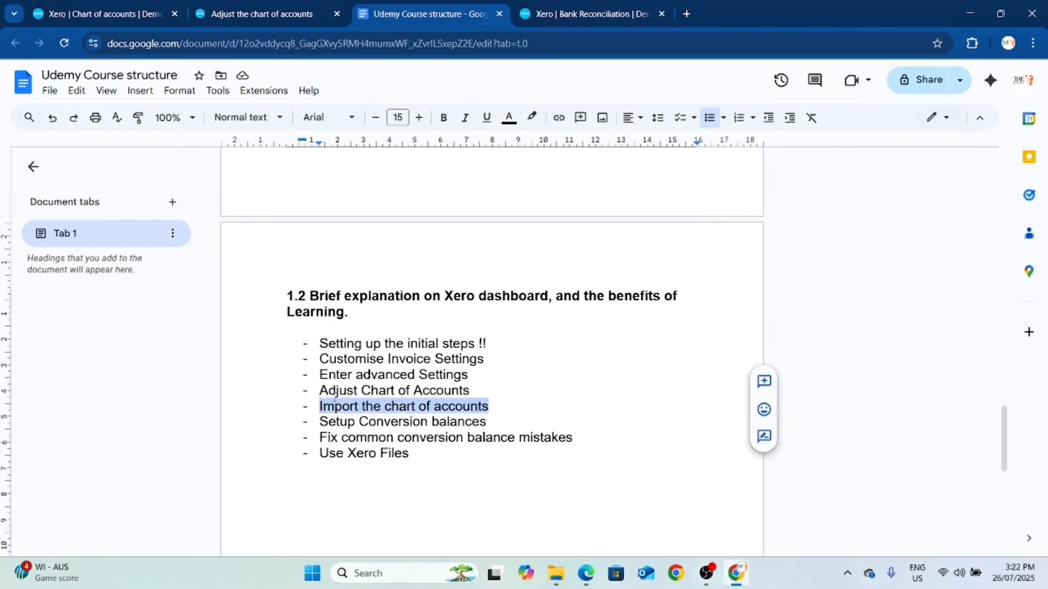
pyautogui.click(501, 426)
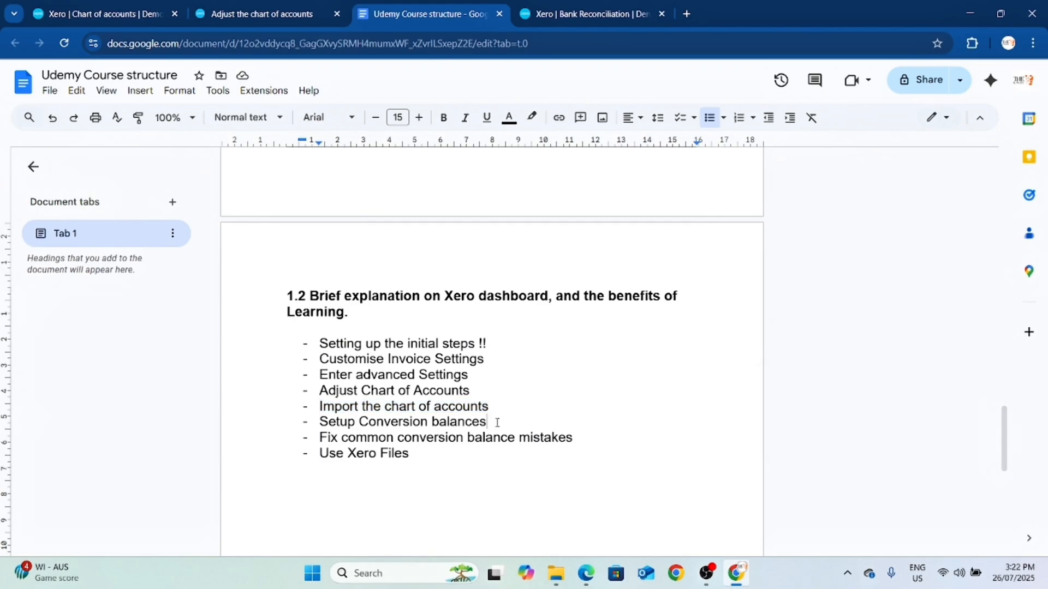
pyautogui.moveTo(487, 421); pyautogui.dragTo(317, 421)
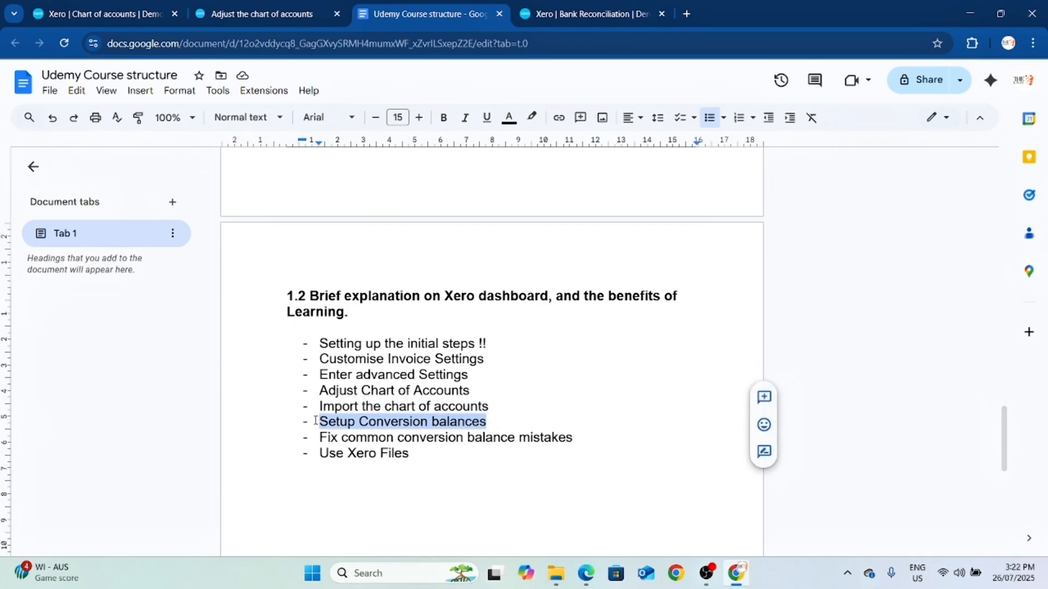
pyautogui.moveTo(498, 404); pyautogui.dragTo(498, 400)
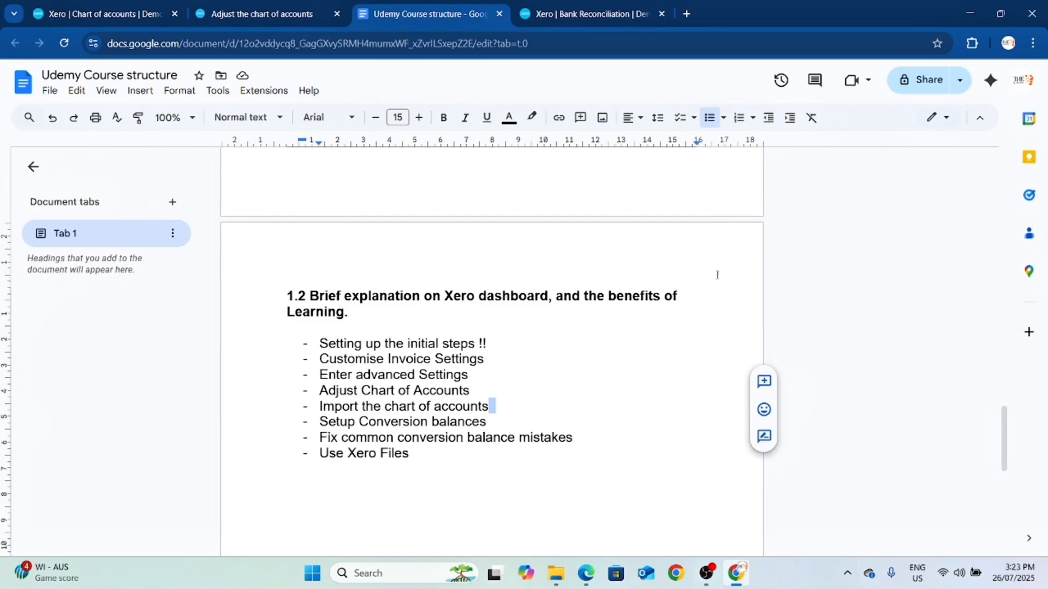
pyautogui.moveTo(487, 421); pyautogui.dragTo(332, 422)
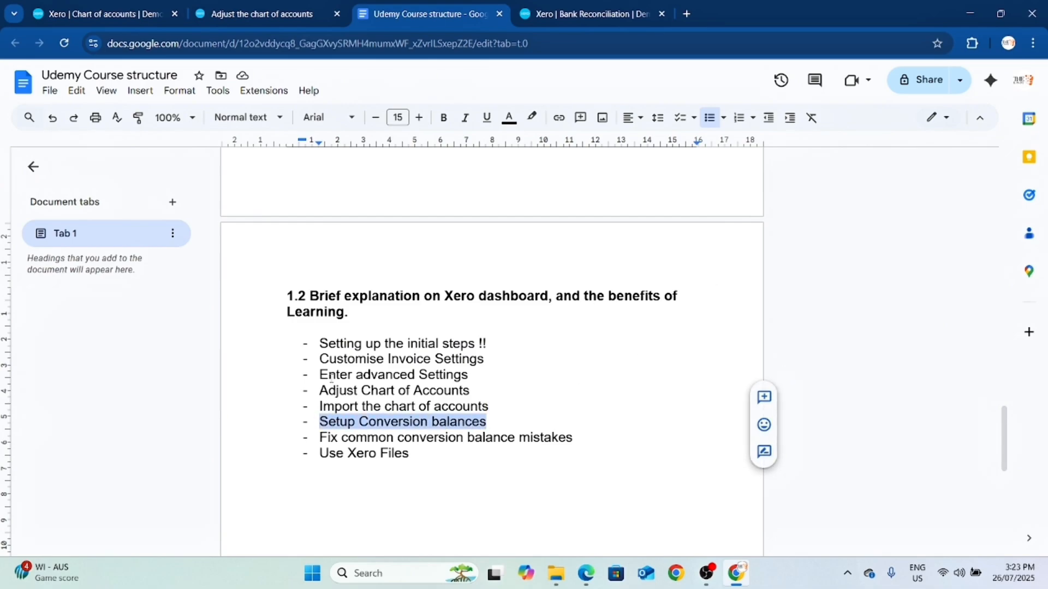
# Glance at the lesson page, return to the course outline and briefly highlight the Use Xero Files topic
pyautogui.click(266, 21)
pyautogui.click(429, 15)
pyautogui.click(503, 427)
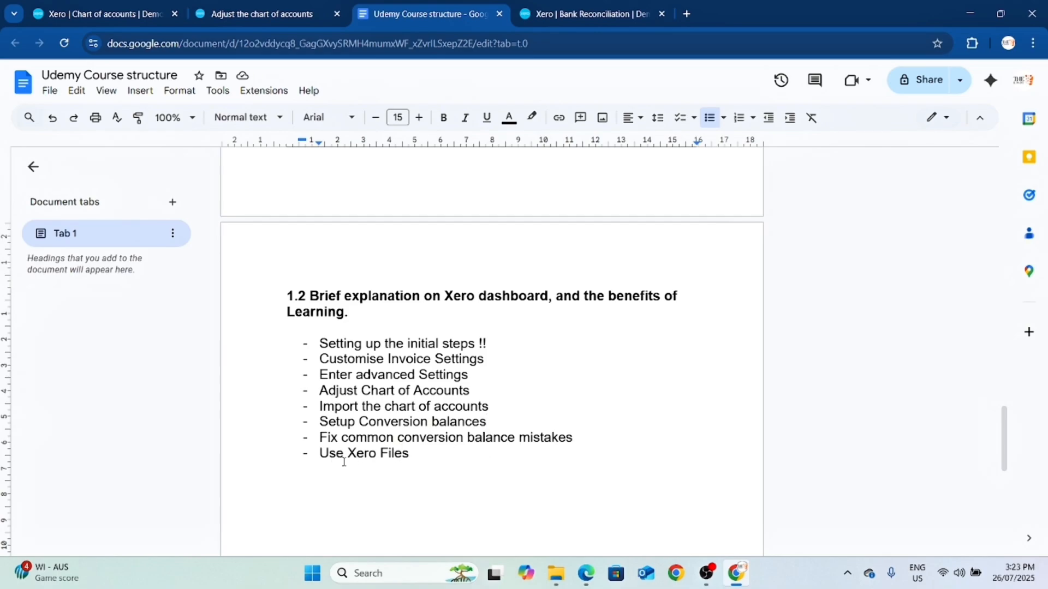
pyautogui.click(414, 453)
pyautogui.moveTo(416, 455); pyautogui.dragTo(292, 458)
pyautogui.click(462, 454)
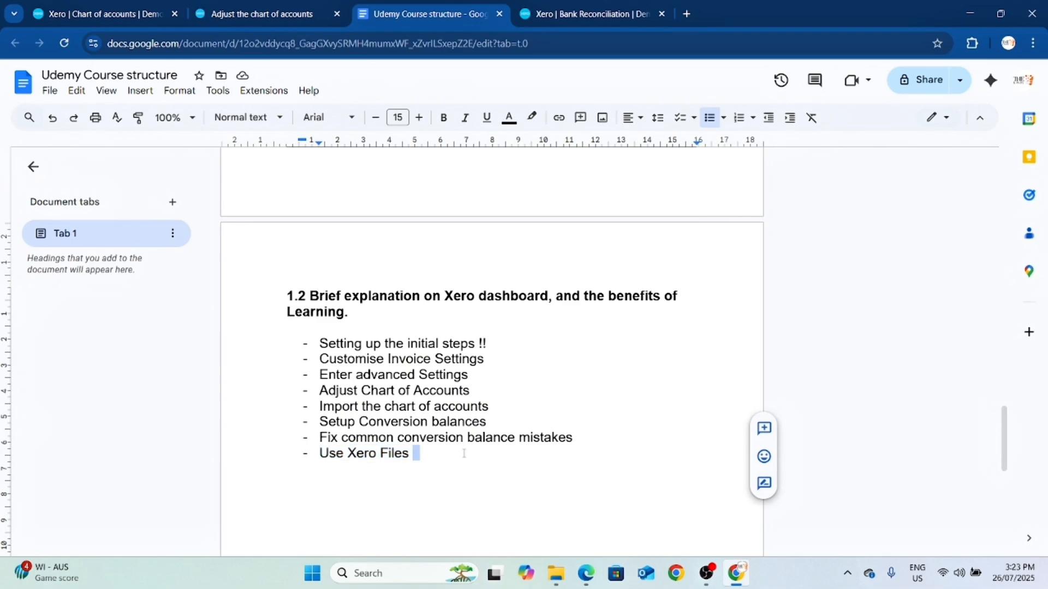